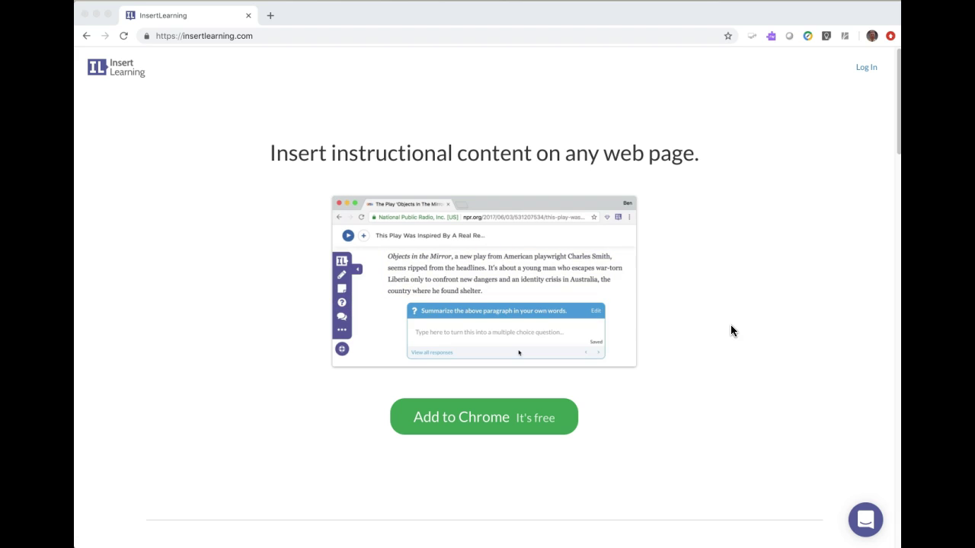
Install the InsertLearning extension in Chrome from its Chrome Web Store page
left_click(729, 319)
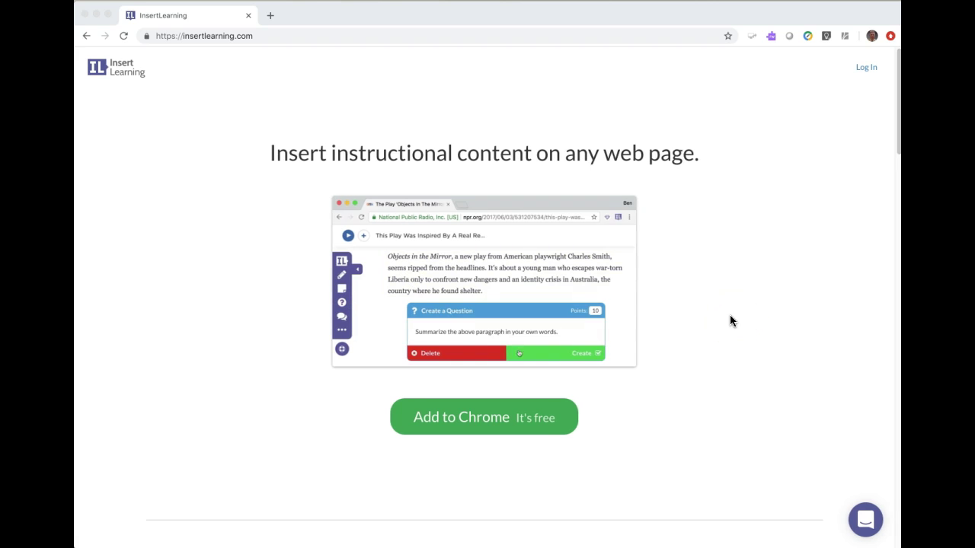
scroll(456, 419, "down", 1)
left_click(458, 420)
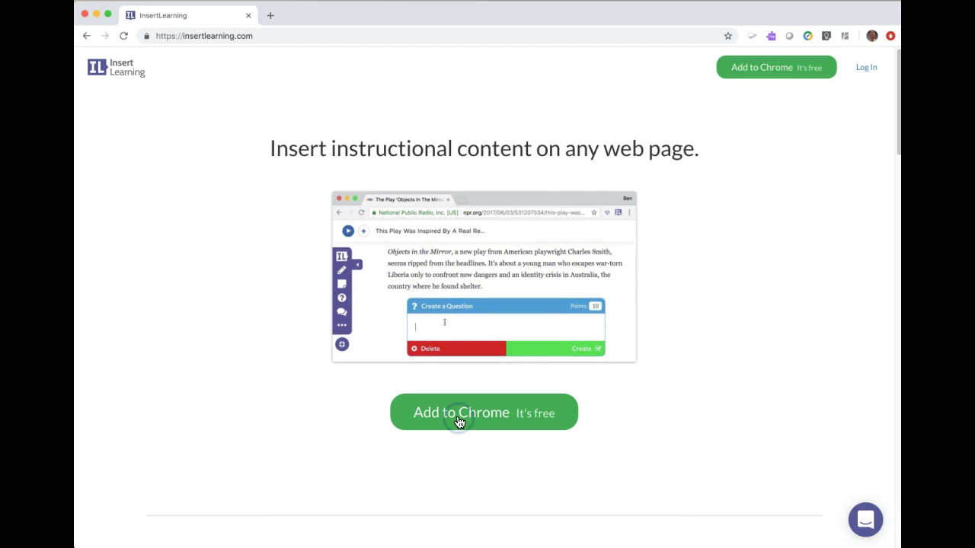
left_click(458, 419)
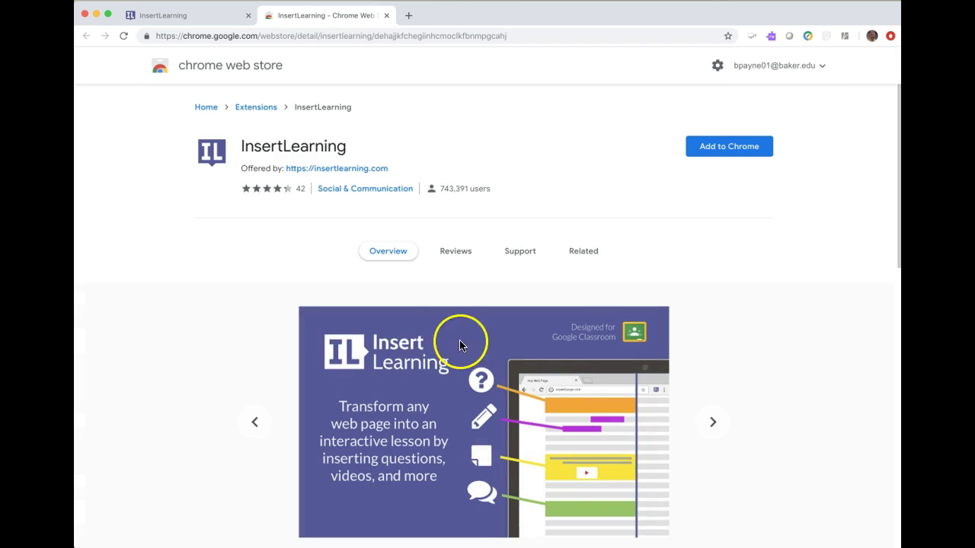
left_click(729, 148)
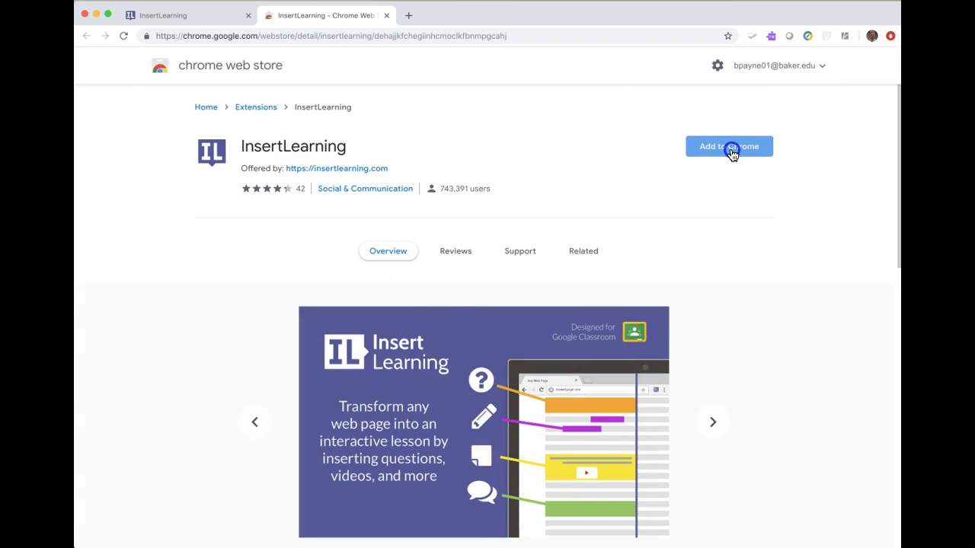
left_click(583, 137)
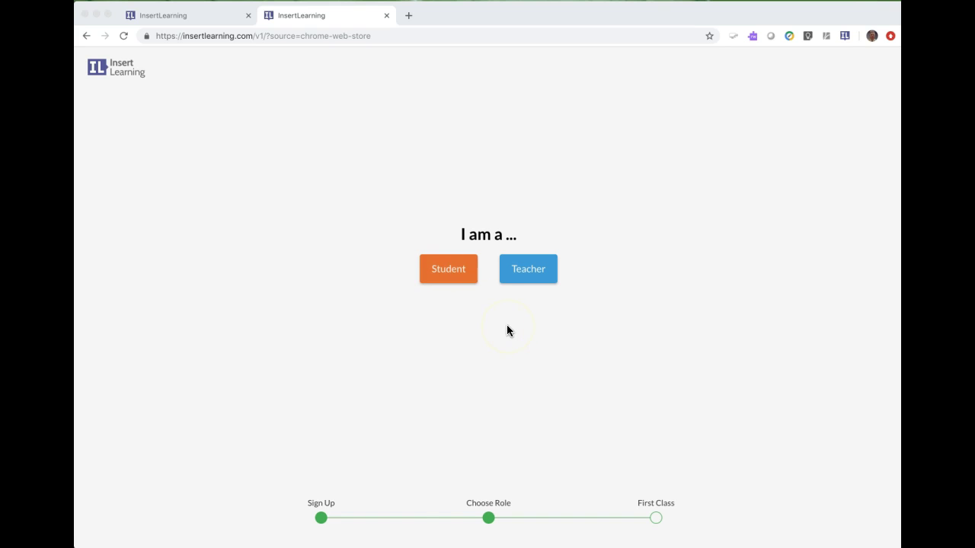
Choose the Teacher role and create a first class named FIN1010-F18-C2
left_click(536, 272)
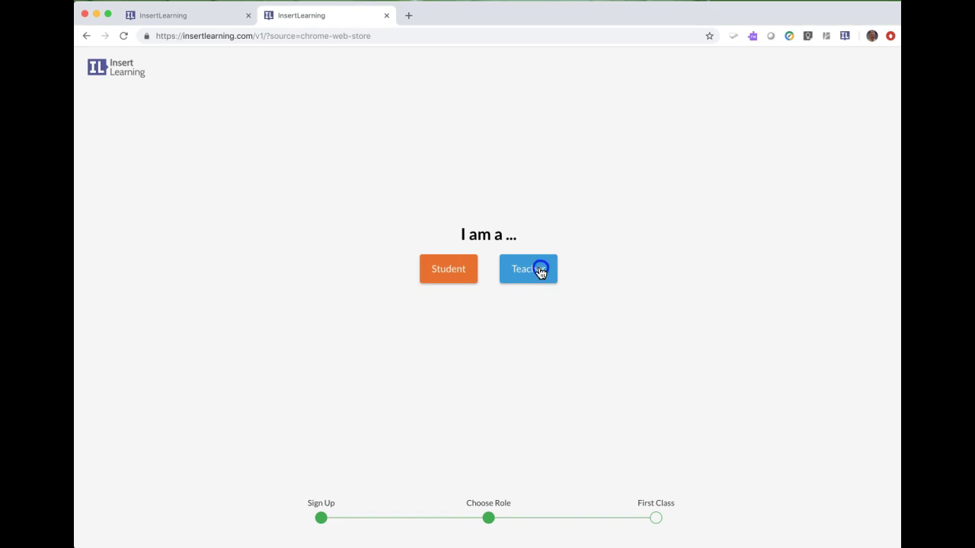
left_click(448, 249)
type("FIN")
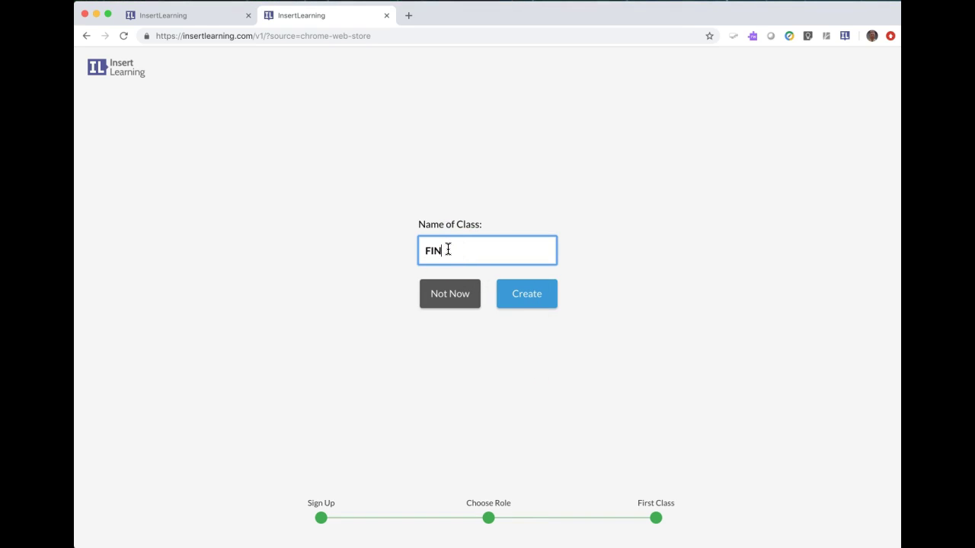
type("1010-F18-C2")
left_click(527, 299)
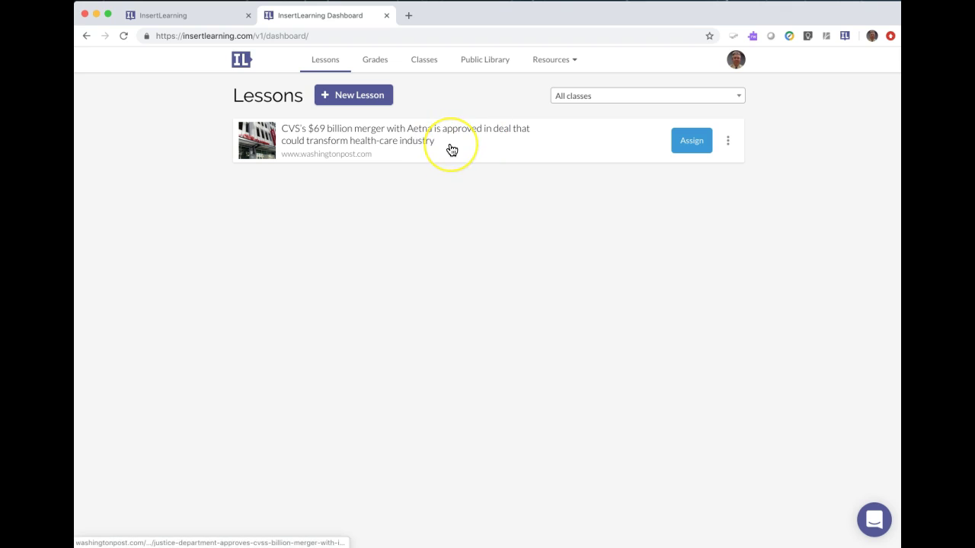
Start a new lesson and search the educator-curated content for "digital rights management"
left_click(414, 264)
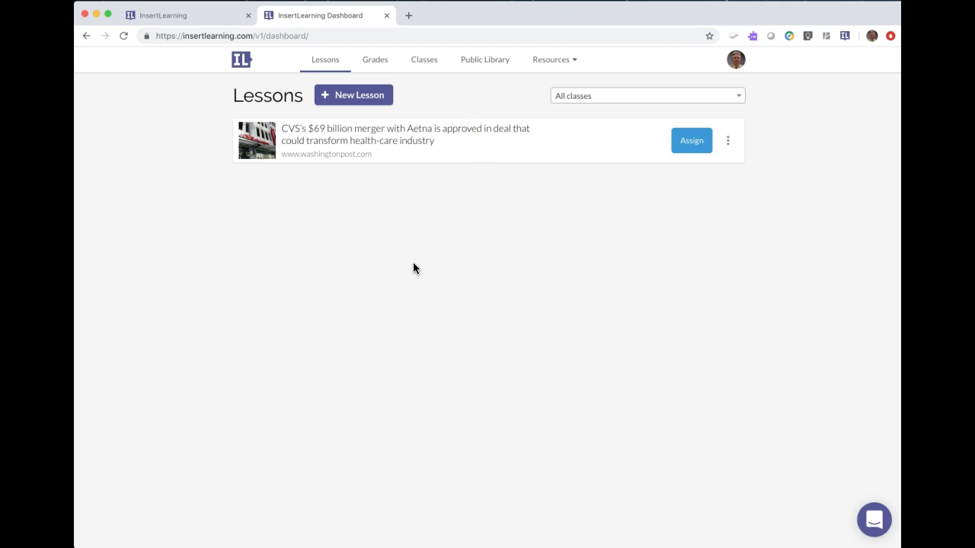
left_click(337, 97)
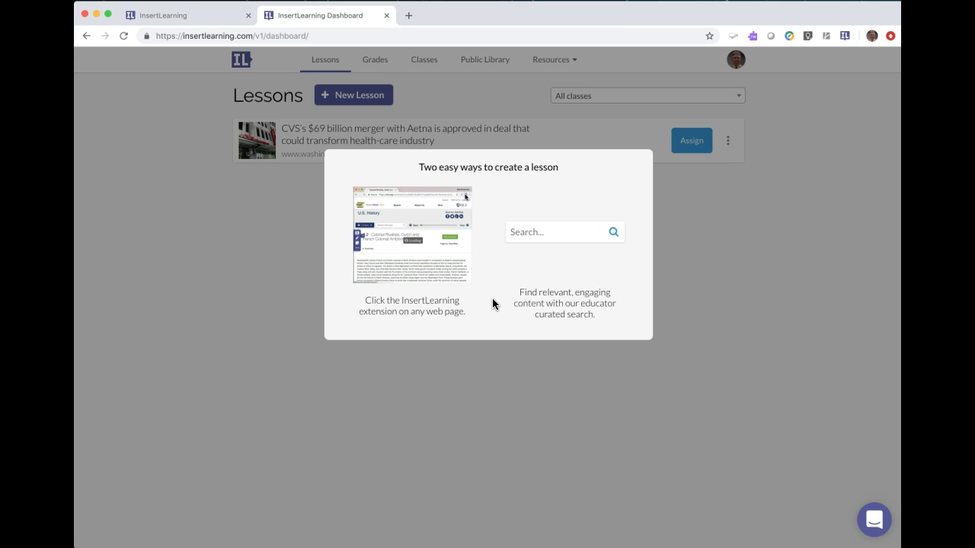
left_click(516, 235)
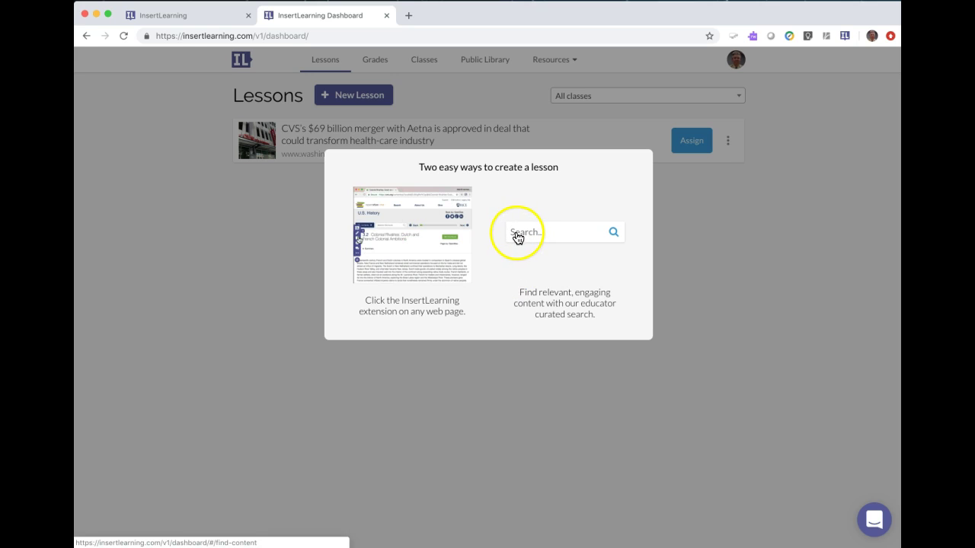
type("digital ")
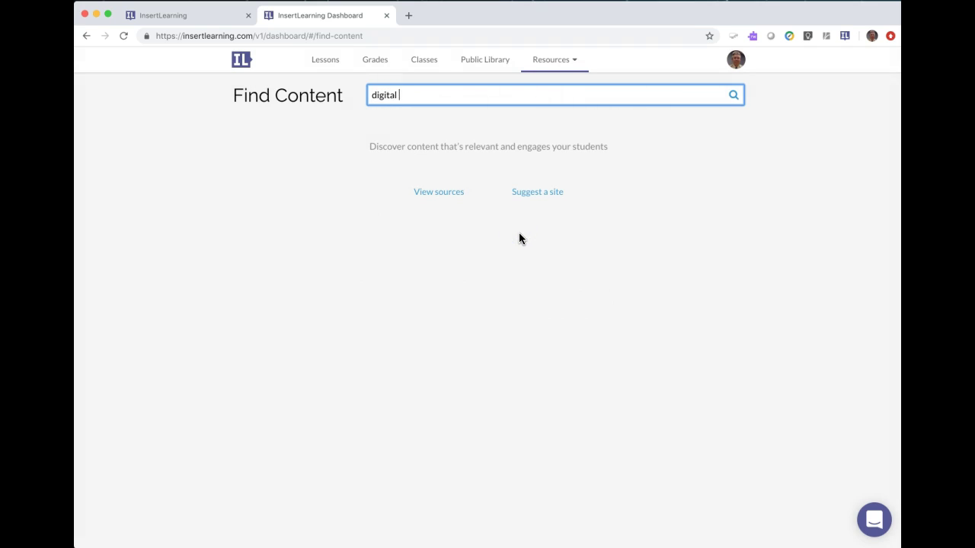
type("rights management")
left_click(734, 96)
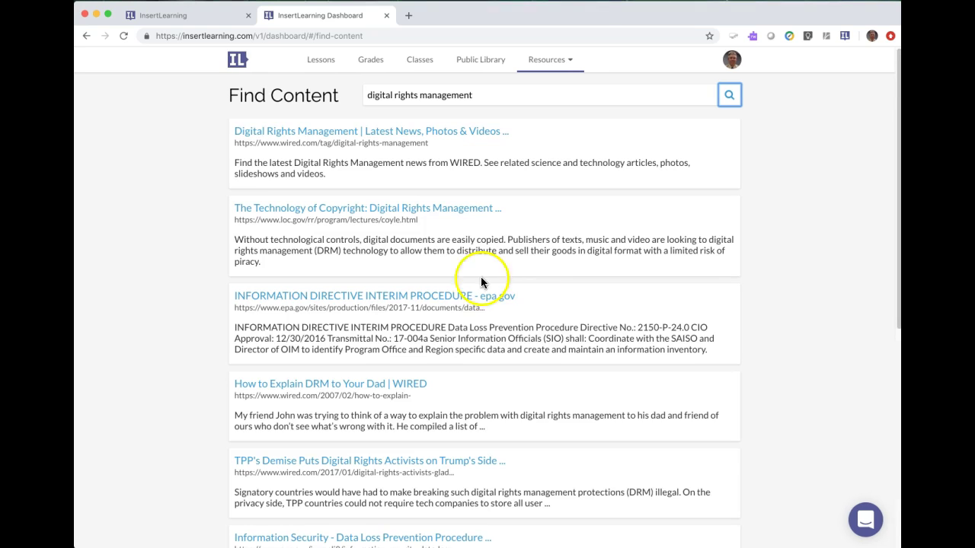
Open the WIRED article "How to Explain DRM to Your Dad" from the search results and dismiss the lesson template chooser
scroll(395, 381, "down", 2)
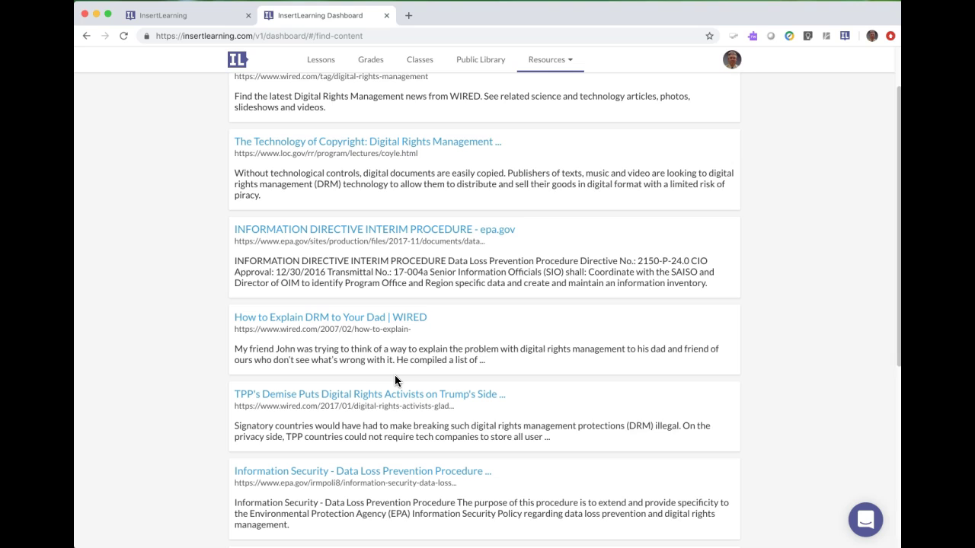
scroll(395, 380, "down", 2)
scroll(395, 381, "down", 3)
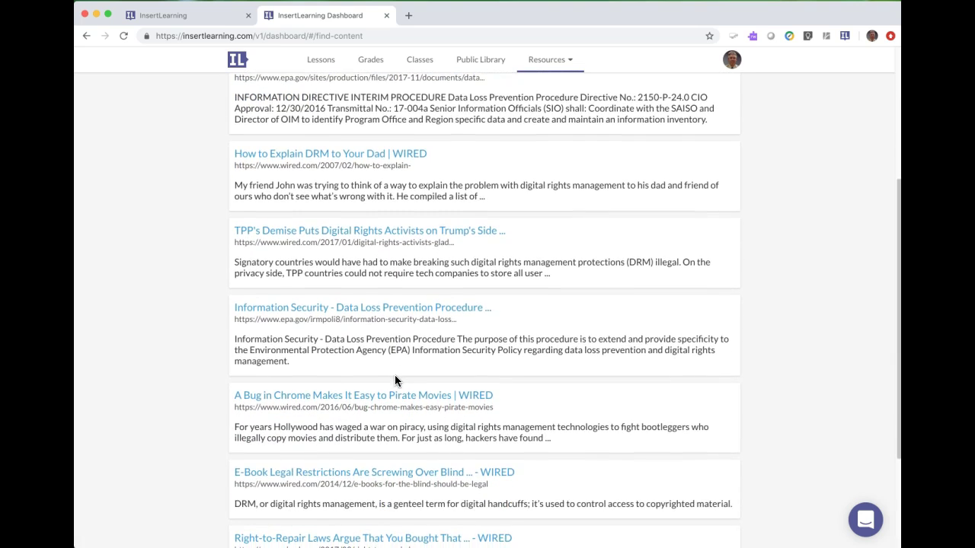
scroll(396, 381, "down", 4)
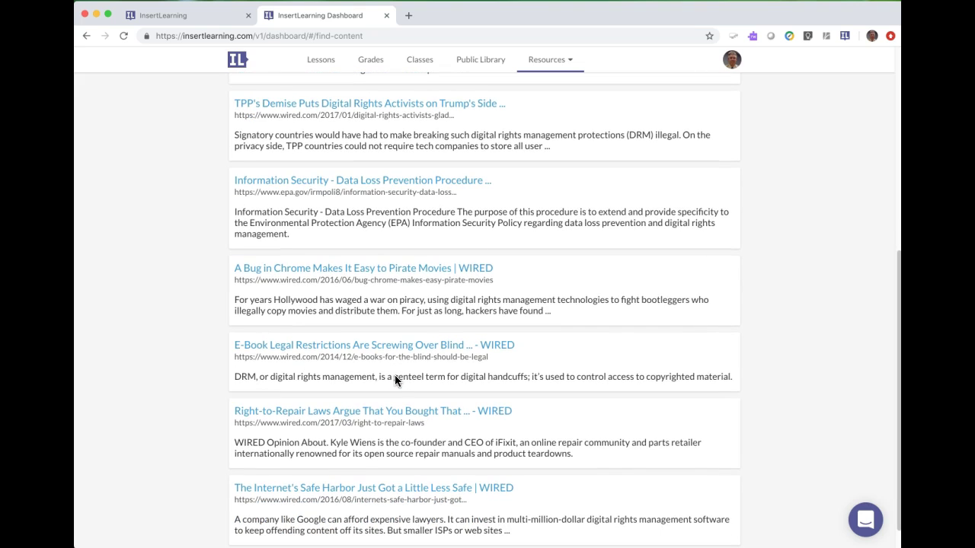
scroll(396, 381, "down", 1)
left_click(409, 377)
scroll(409, 377, "up", 1)
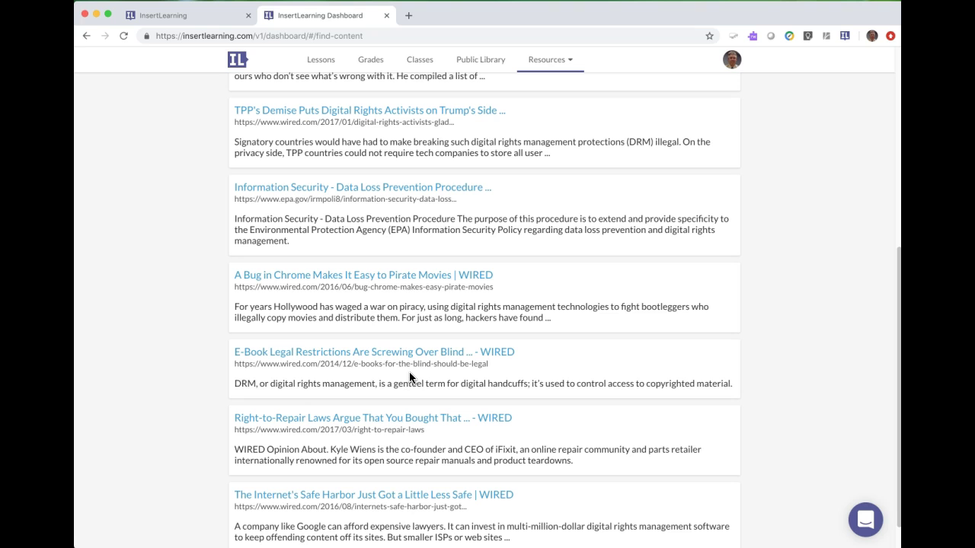
scroll(356, 257, "up", 3)
scroll(355, 259, "up", 4)
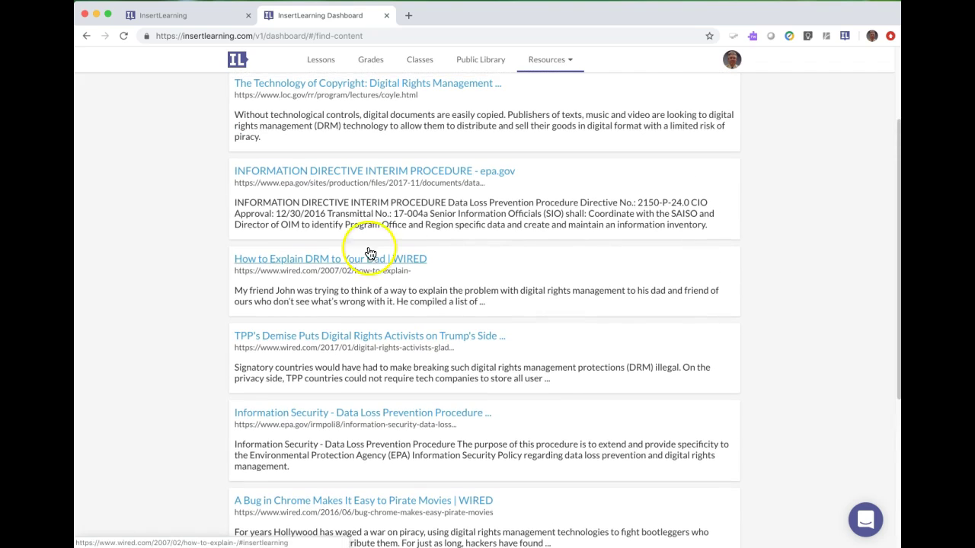
scroll(349, 255, "up", 2)
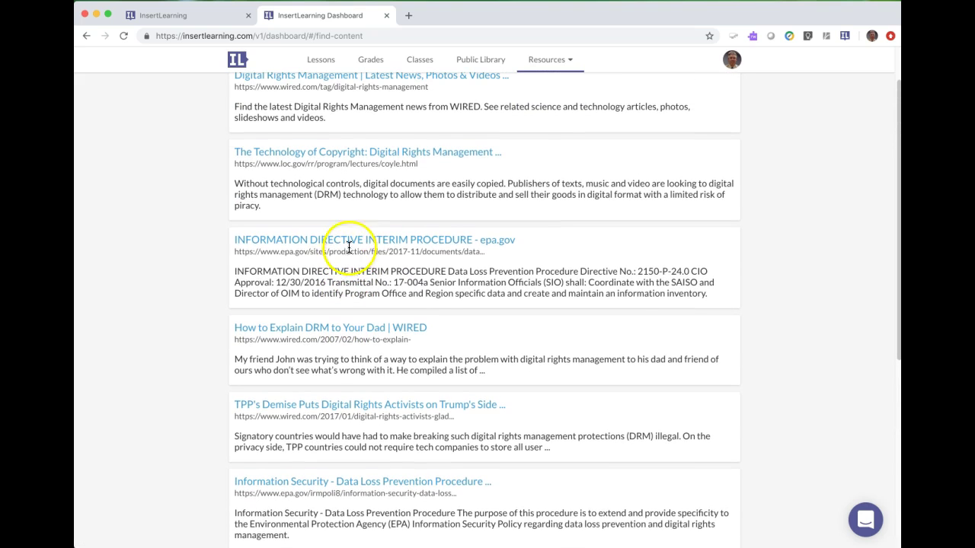
left_click(320, 327)
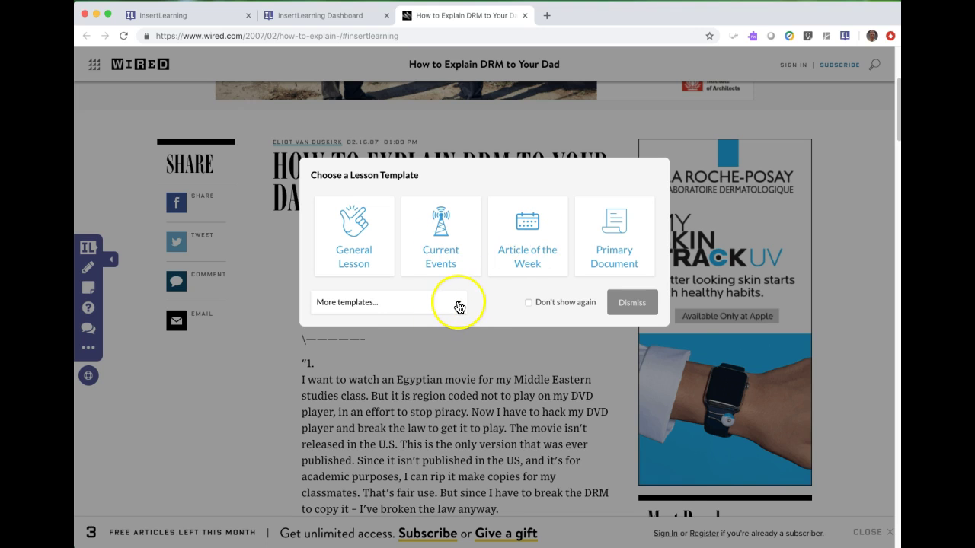
left_click(631, 304)
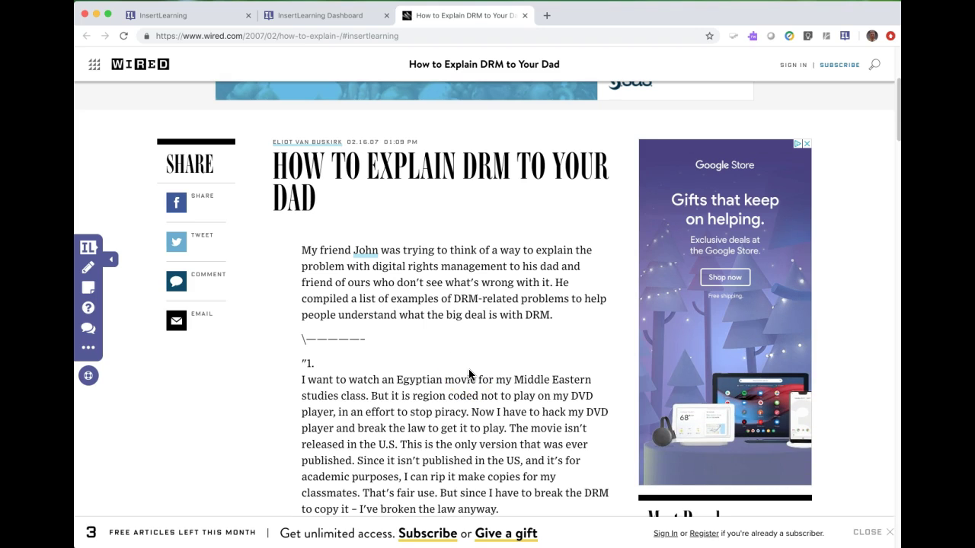
mouse_move(815, 62)
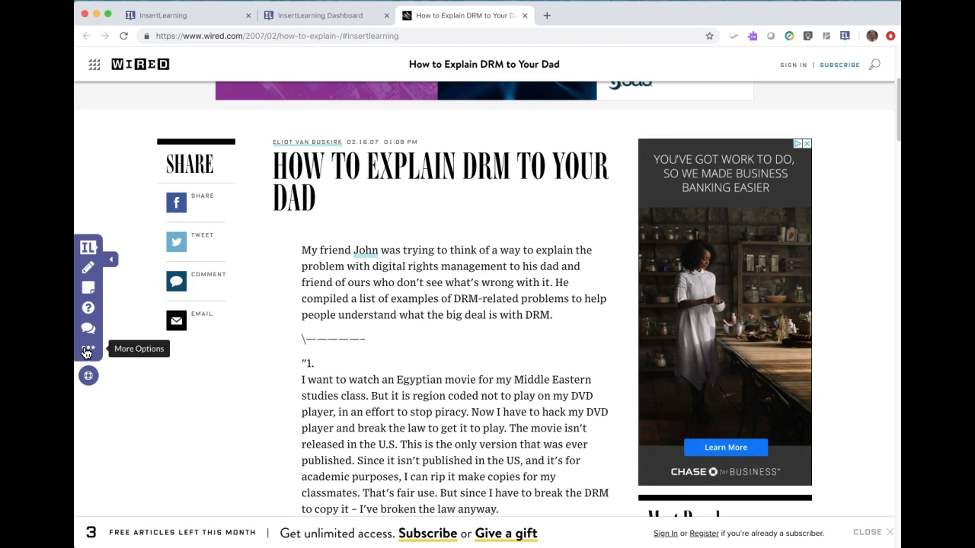
left_click(128, 311)
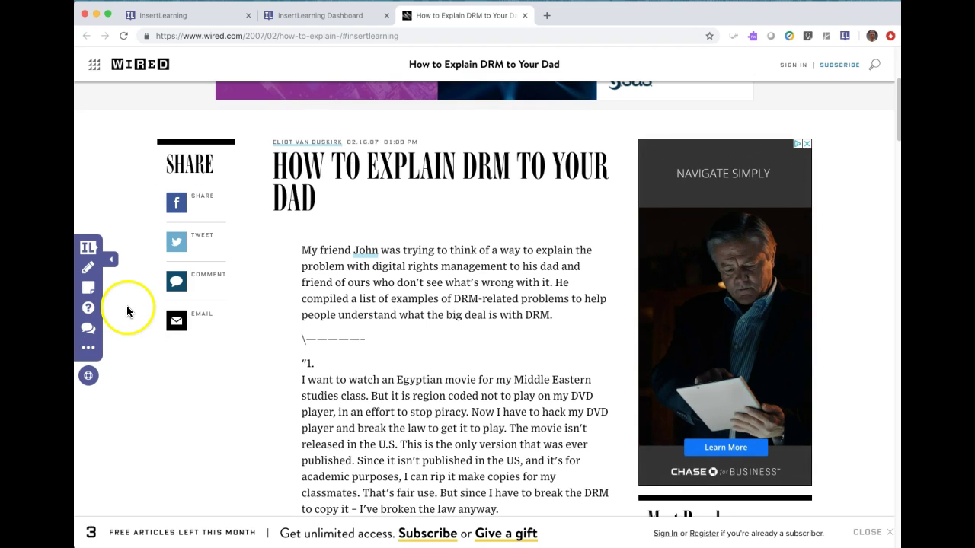
left_click(90, 289)
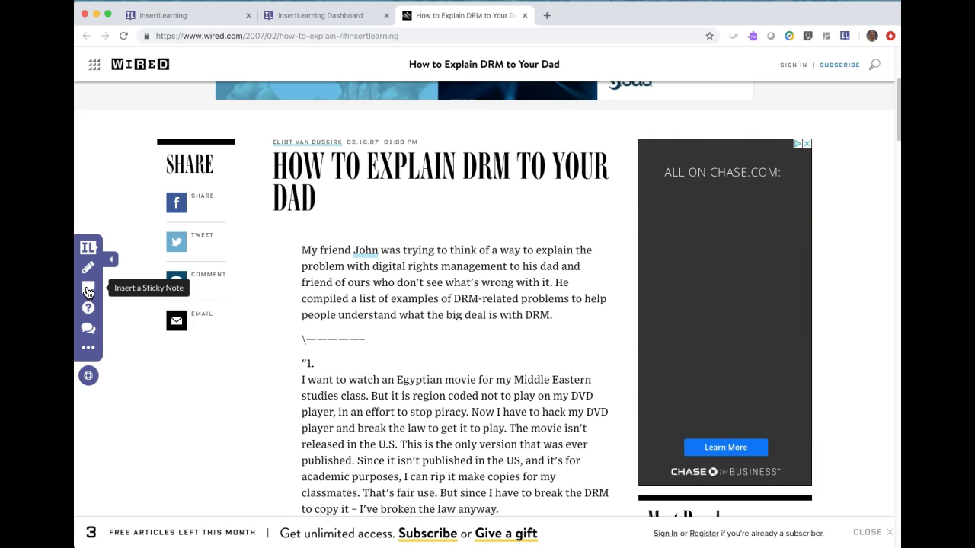
left_click(91, 292)
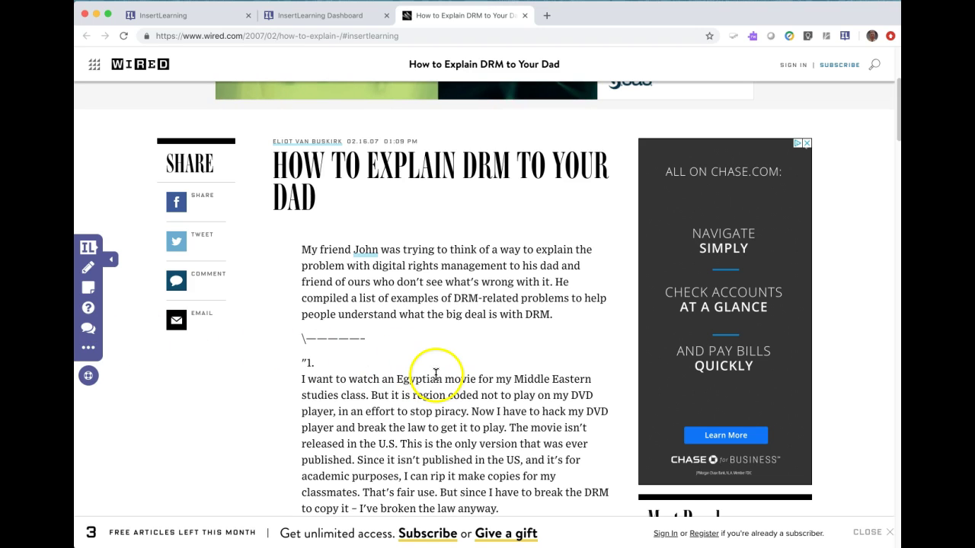
Insert an empty sticky note in the article directly below the first numbered example about the Egyptian movie
scroll(438, 375, "down", 5)
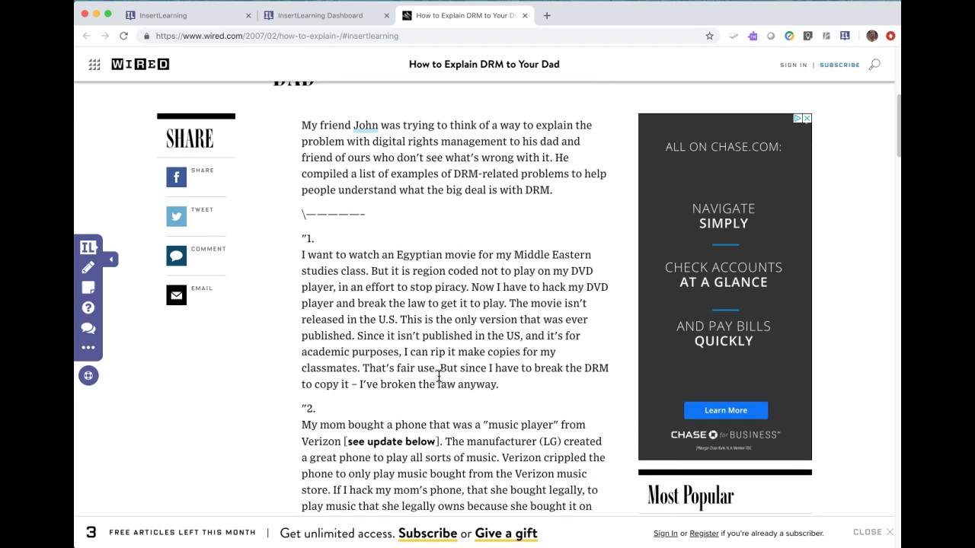
scroll(439, 375, "down", 5)
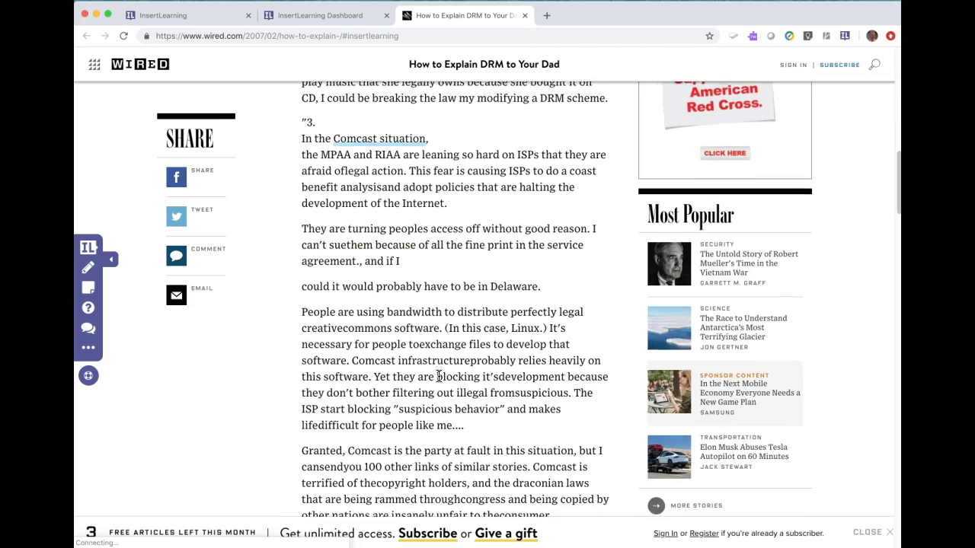
scroll(439, 375, "up", 6)
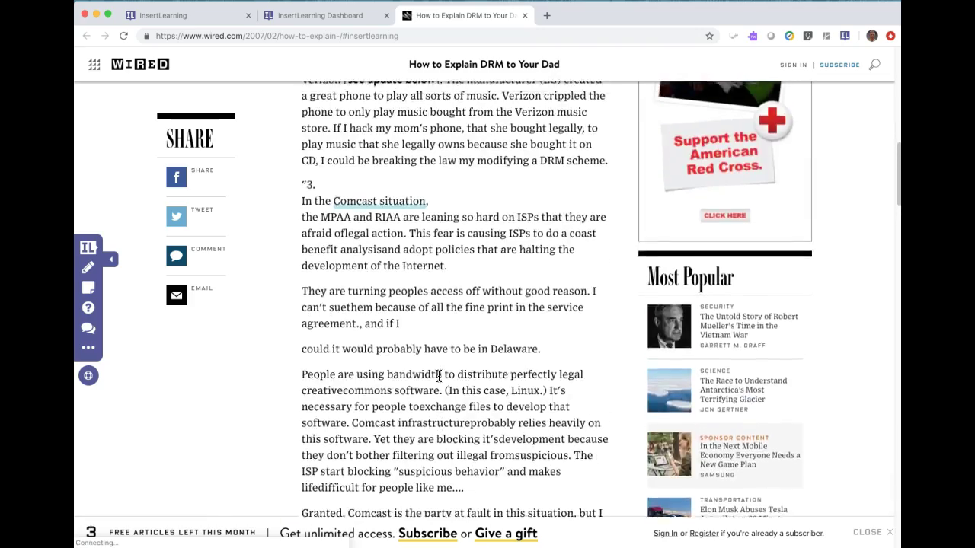
scroll(439, 375, "up", 1)
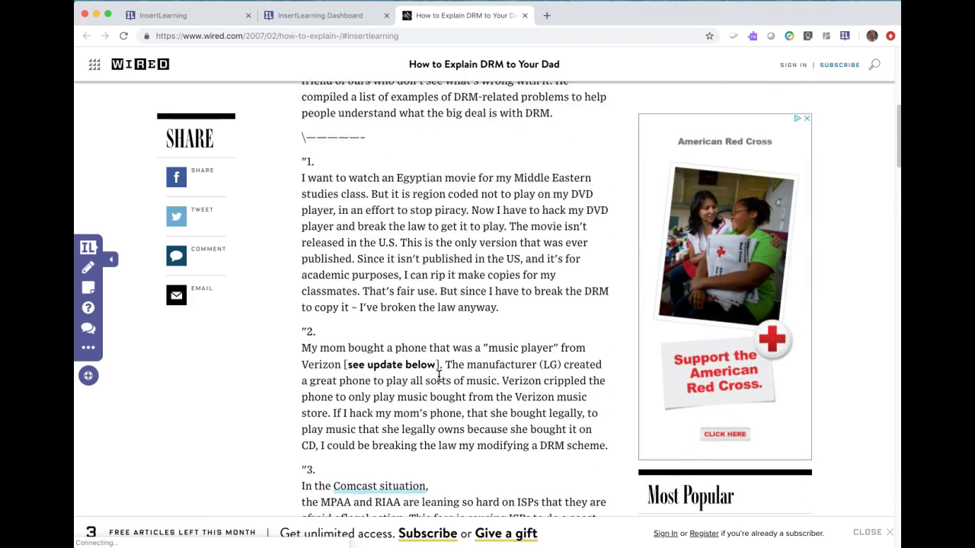
scroll(439, 376, "up", 1)
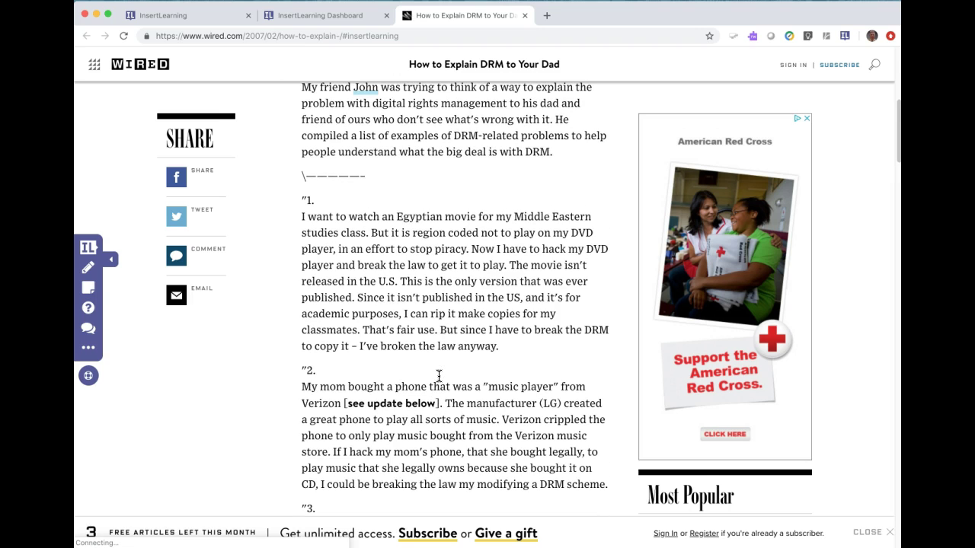
scroll(439, 376, "down", 1)
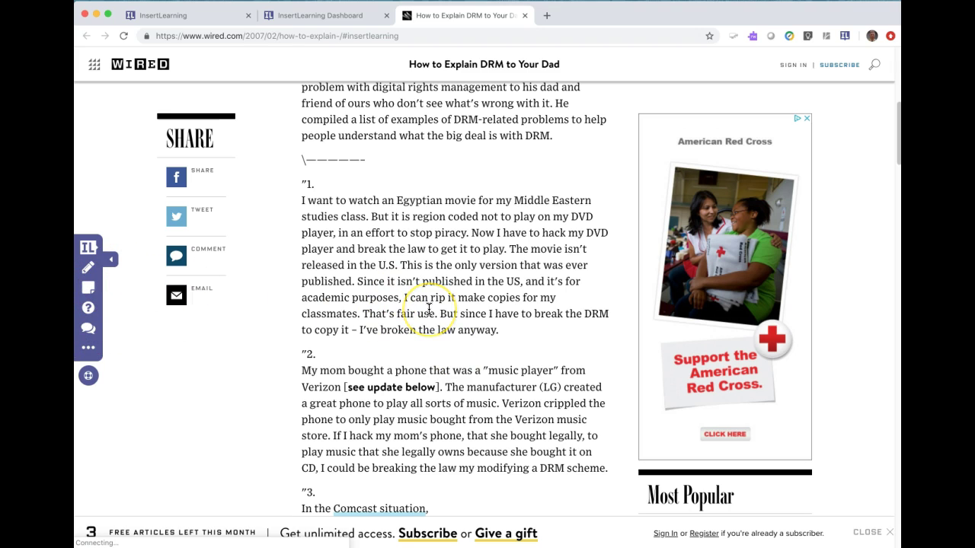
scroll(429, 309, "up", 2)
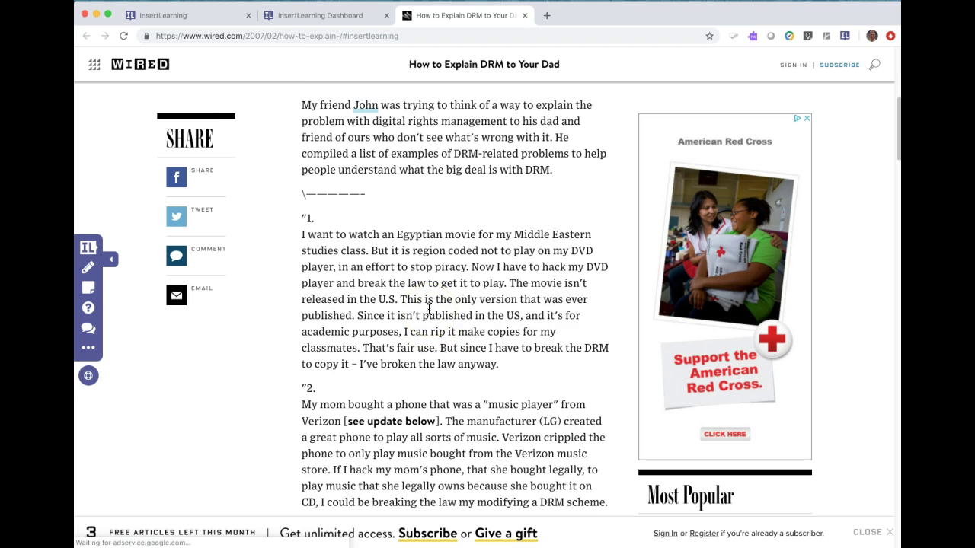
left_click(89, 290)
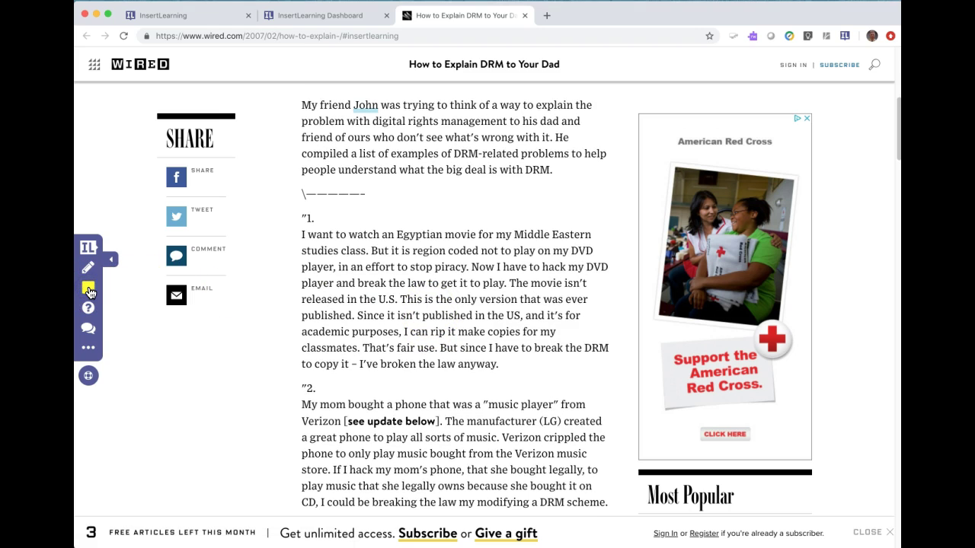
left_click(380, 294)
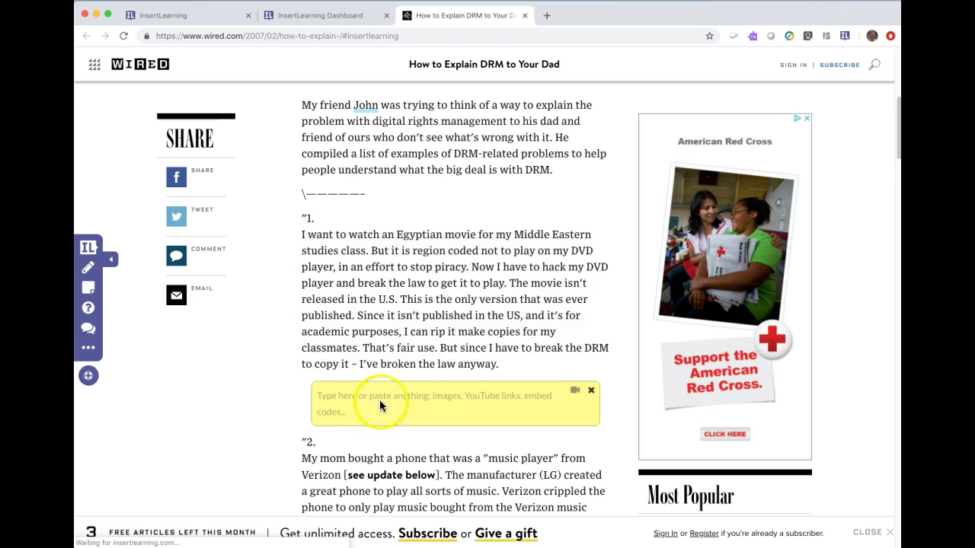
left_click(431, 420)
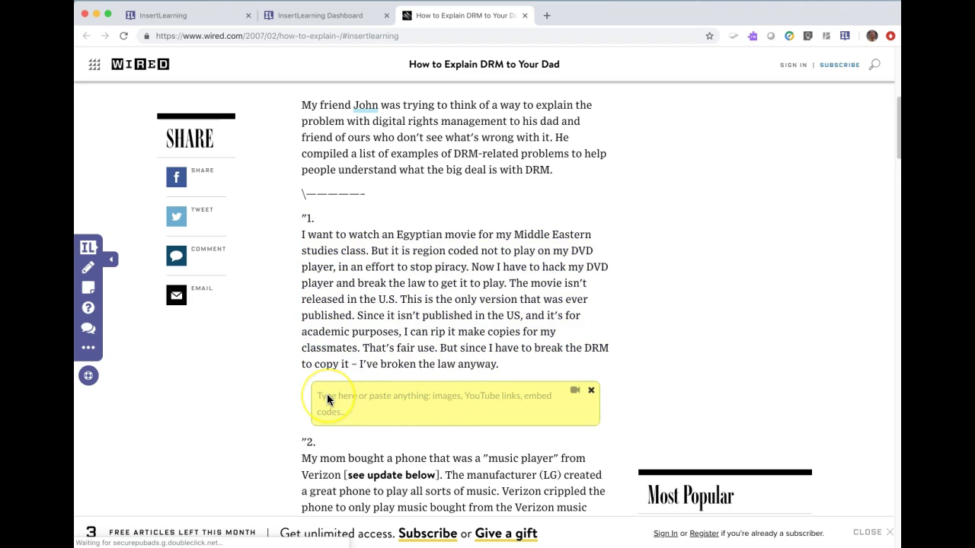
Enter "Did you know djfjkasdflkasjfa;fjaflk;" as the text of the sticky note
type("Did you know djfjkasdflkasjfa;fjaflk;")
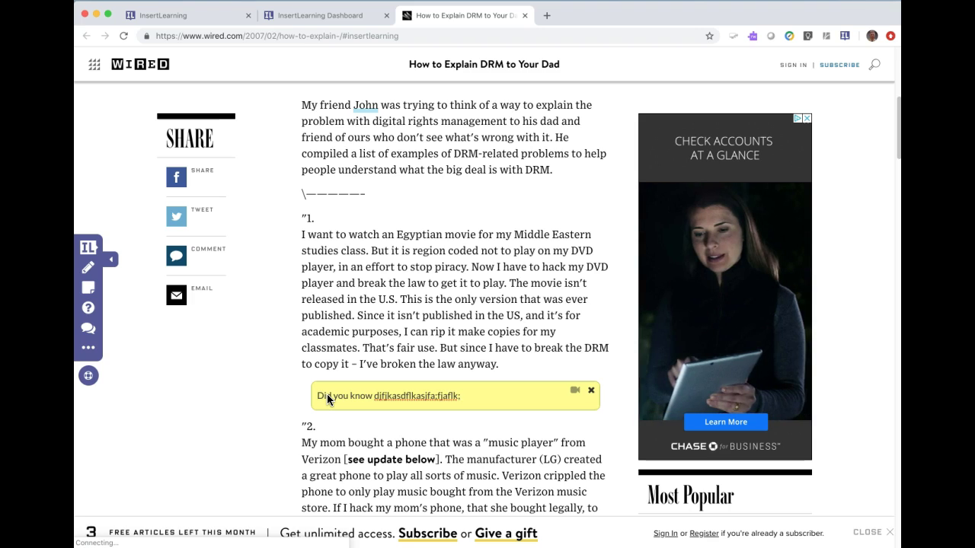
left_click(574, 393)
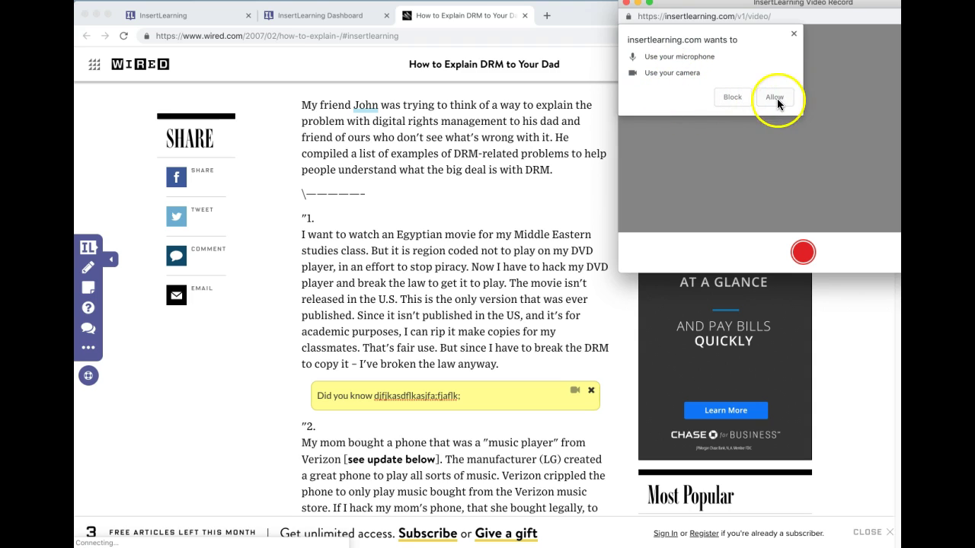
left_click(793, 34)
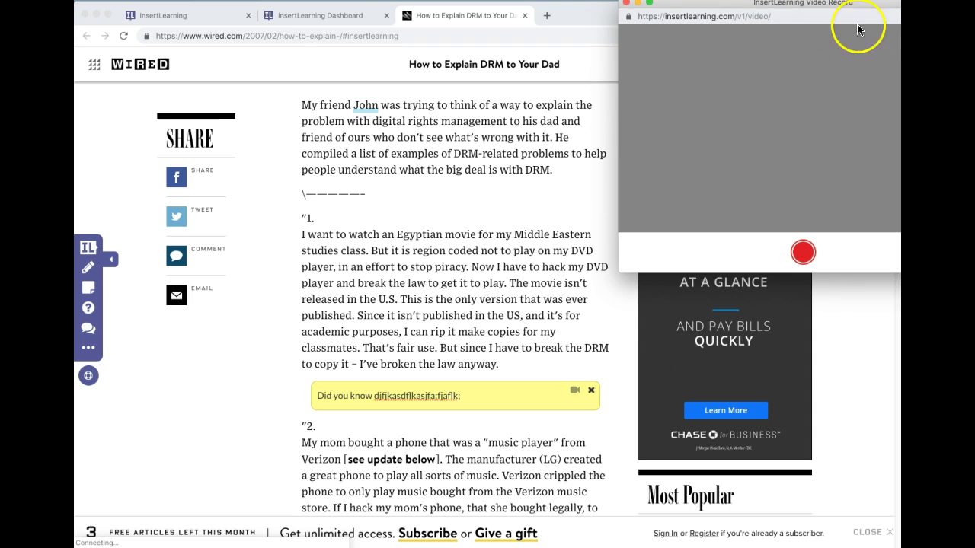
left_click(626, 3)
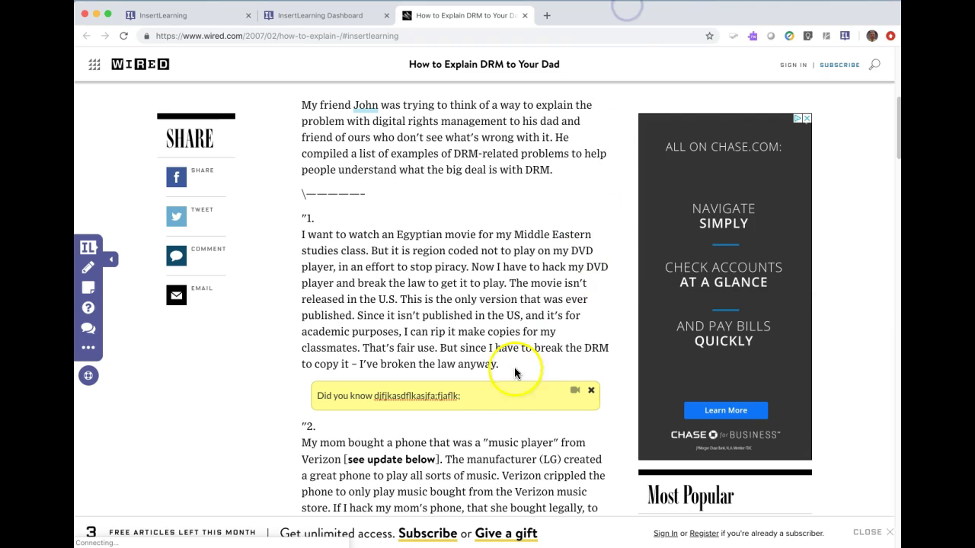
Start an empty line below the sticky note's text and open a new browser tab
left_click(468, 395)
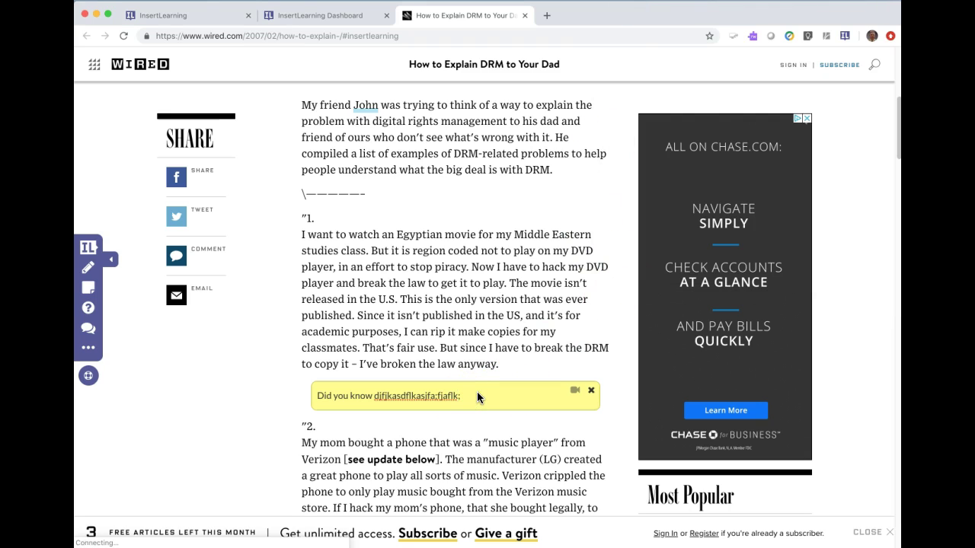
key("Return")
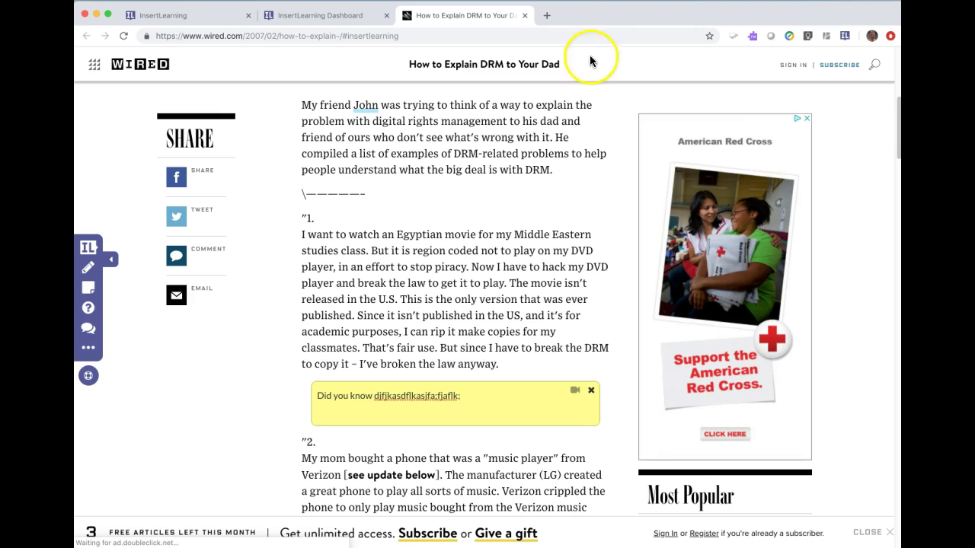
left_click(546, 16)
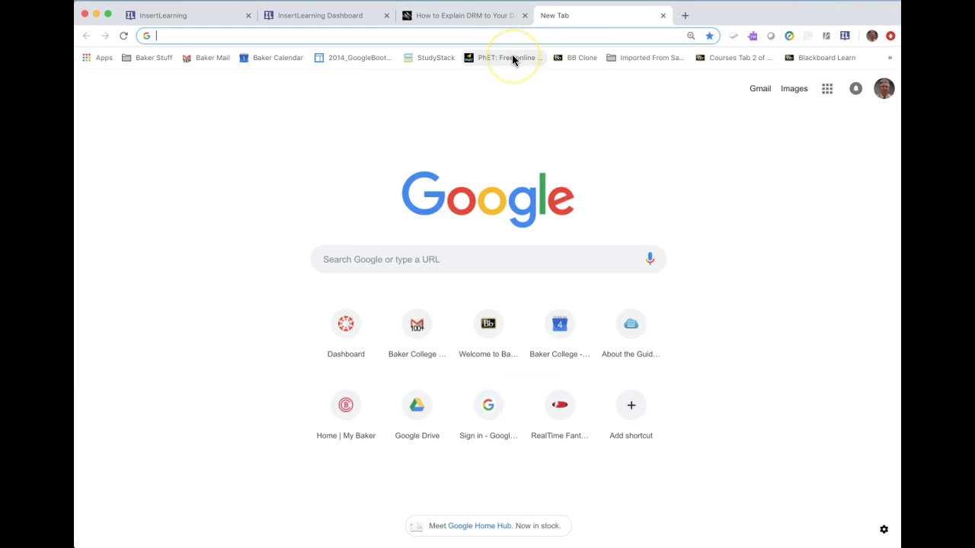
type("digital r")
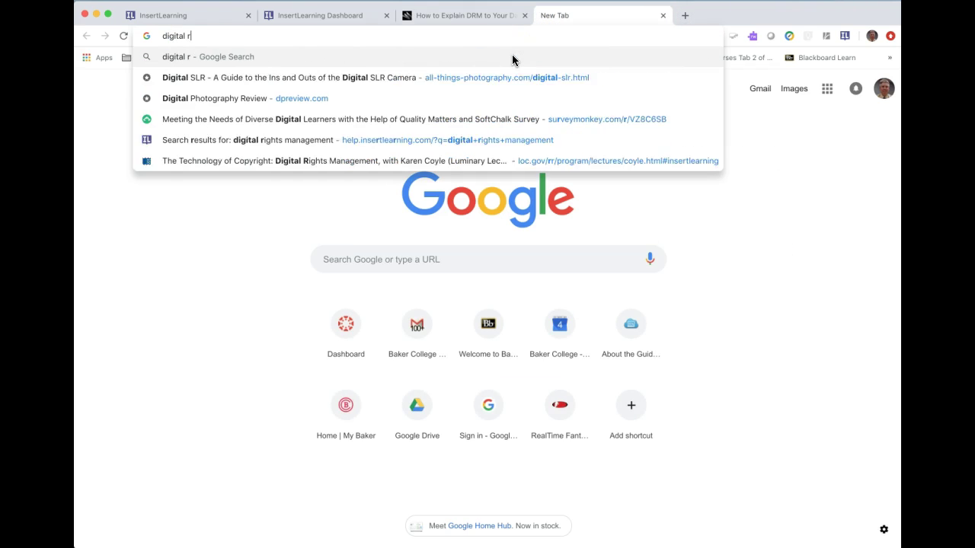
type("ights management")
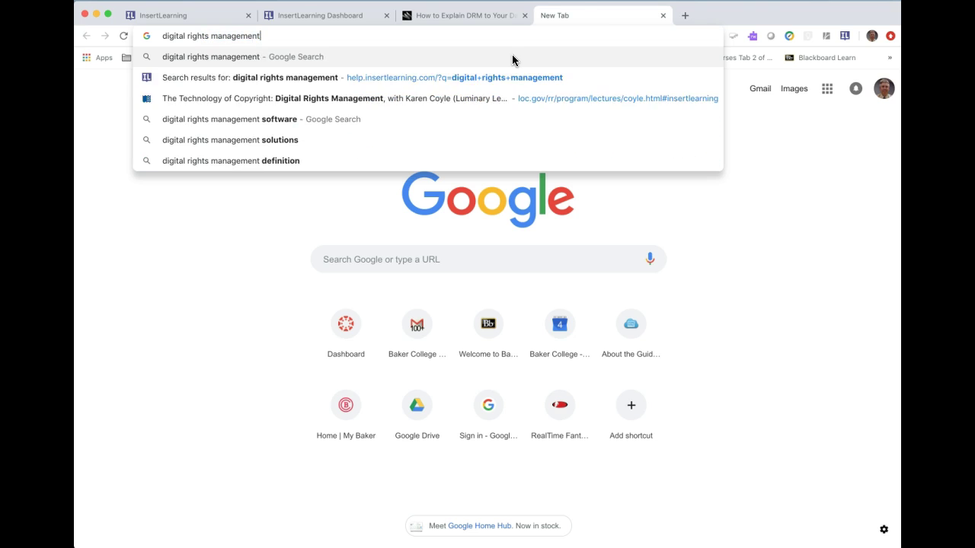
key("Return")
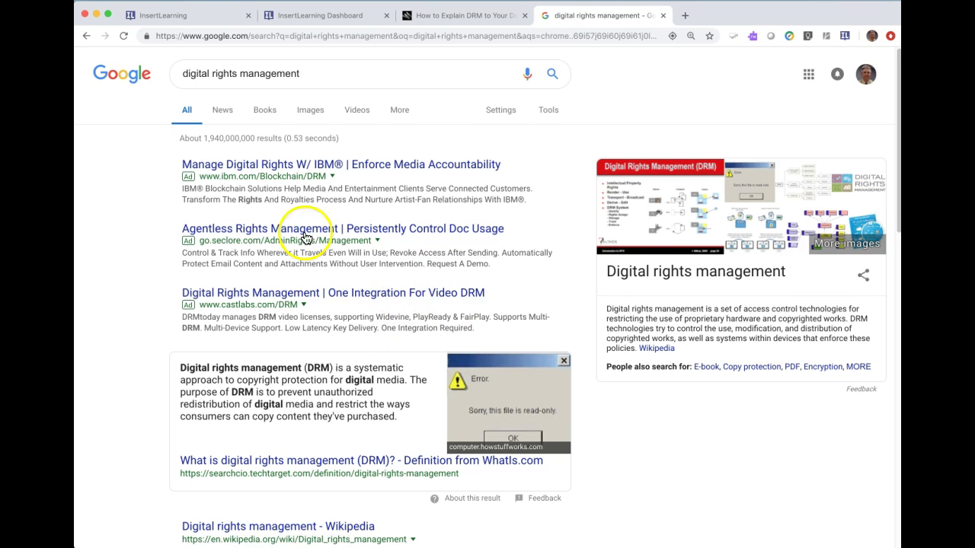
Go to youtube.com and search for "digital rights management explained"
left_click(418, 36)
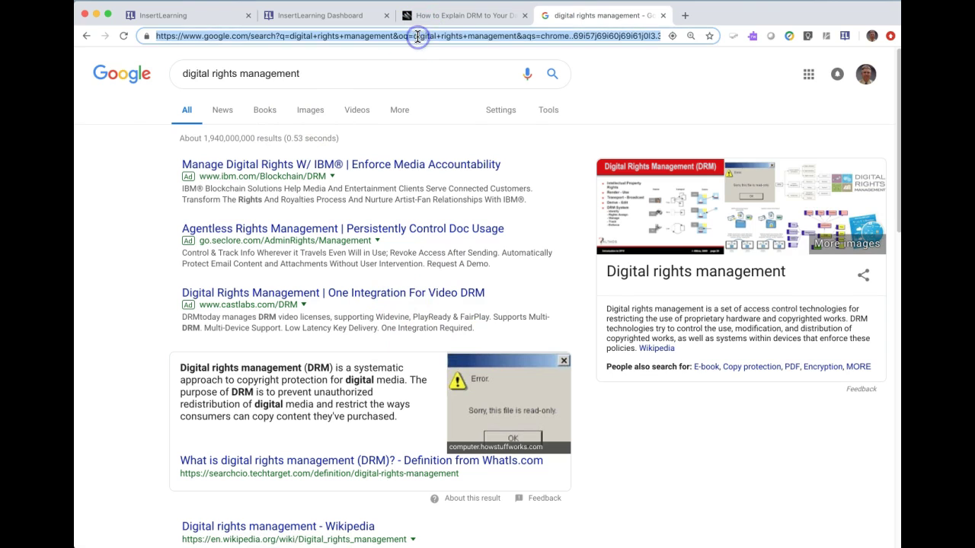
type("youtube.com")
key("Return")
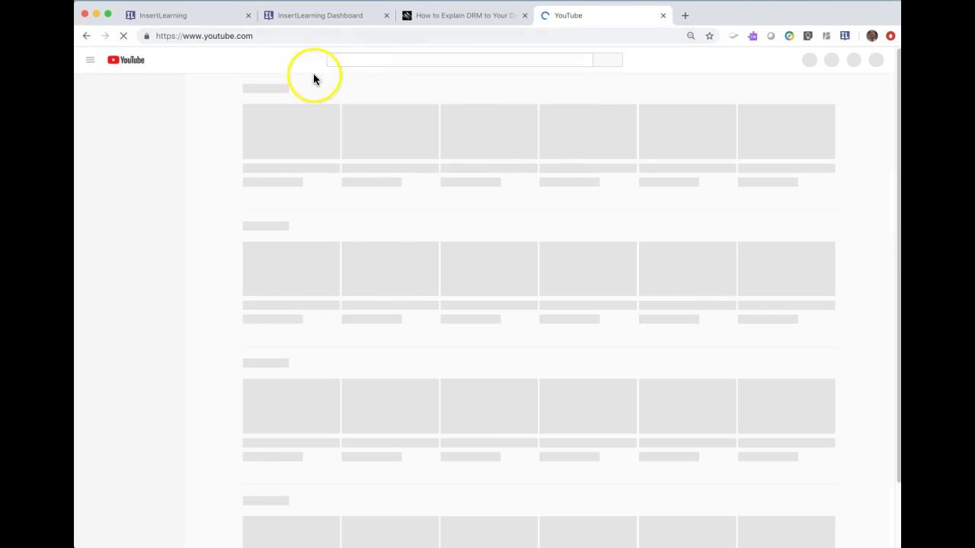
left_click(332, 61)
type("d")
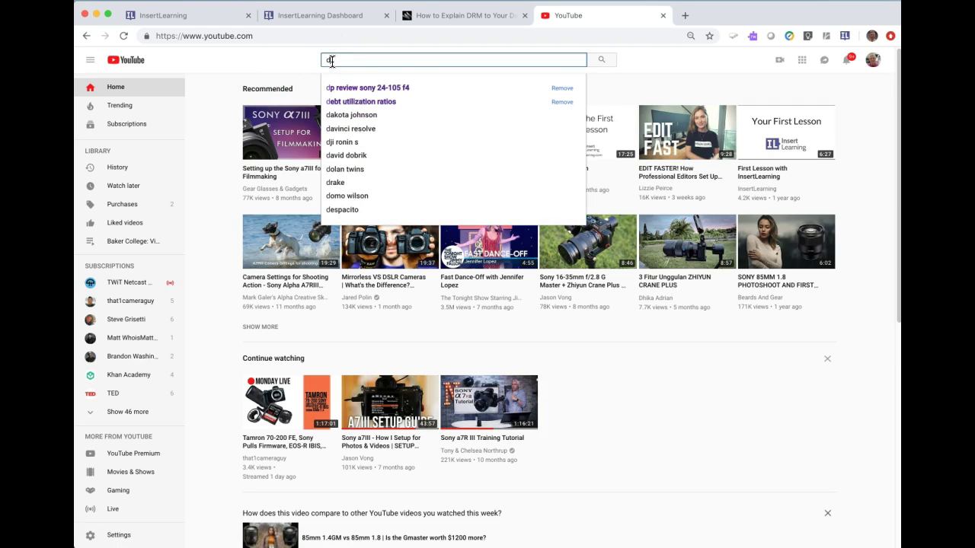
type("igital rights manag")
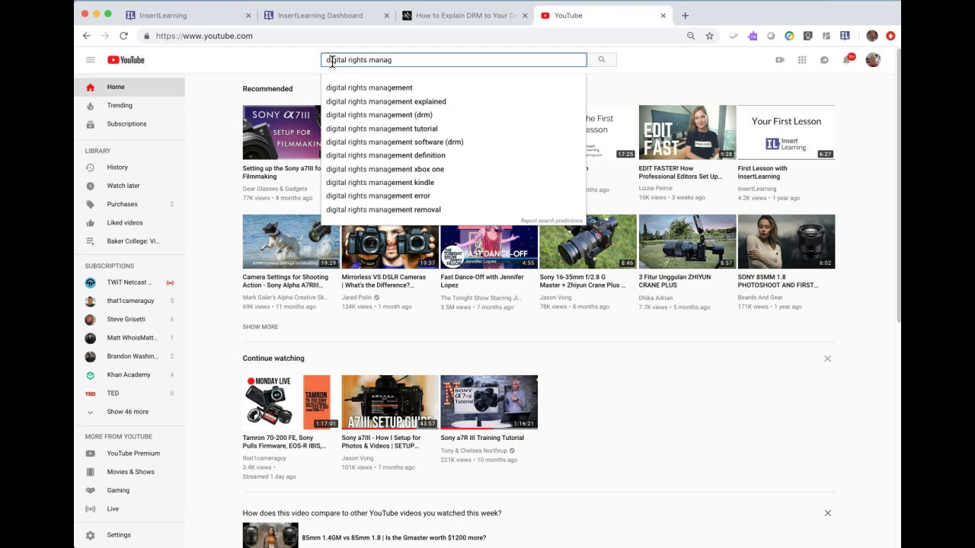
left_click(388, 101)
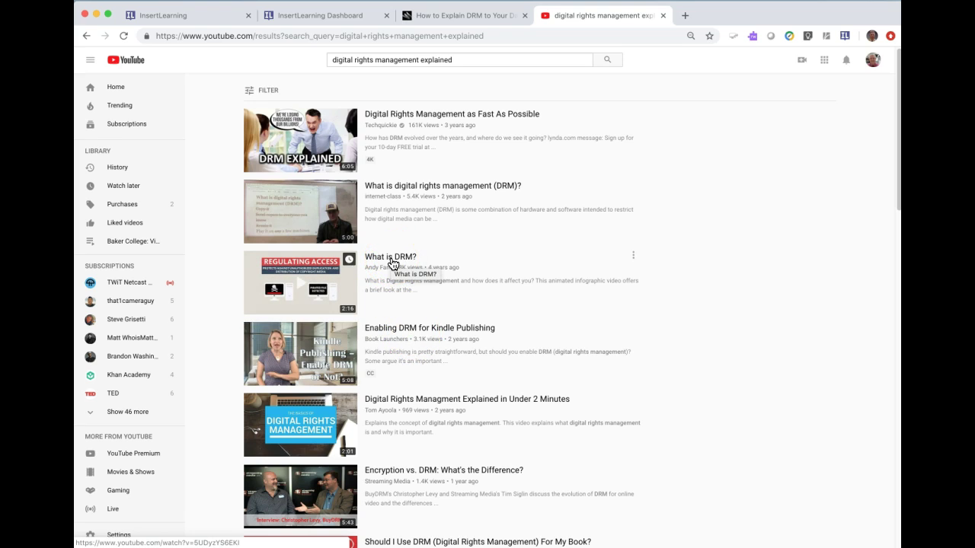
Open the video "What is DRM?" from the results, pause playback and copy its share link
left_click(393, 265)
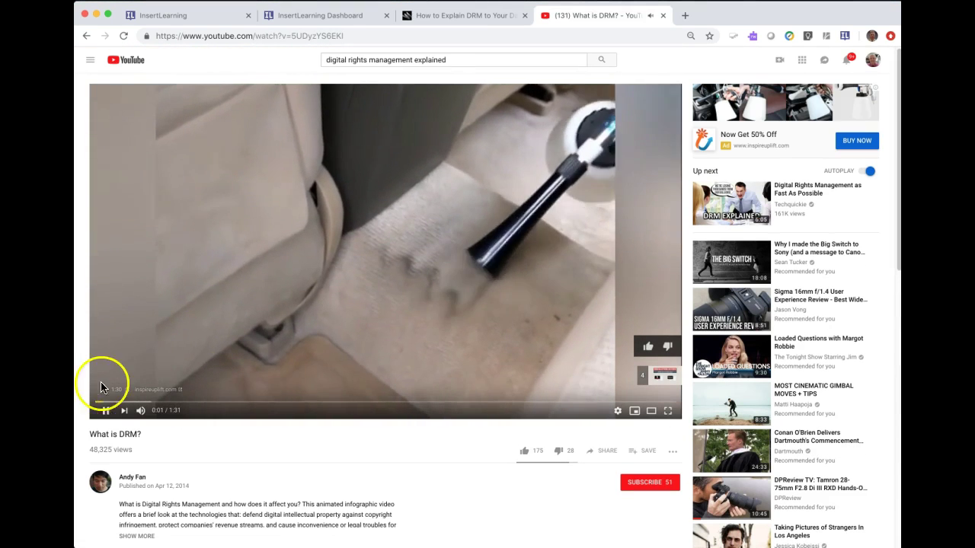
left_click(105, 410)
left_click(605, 451)
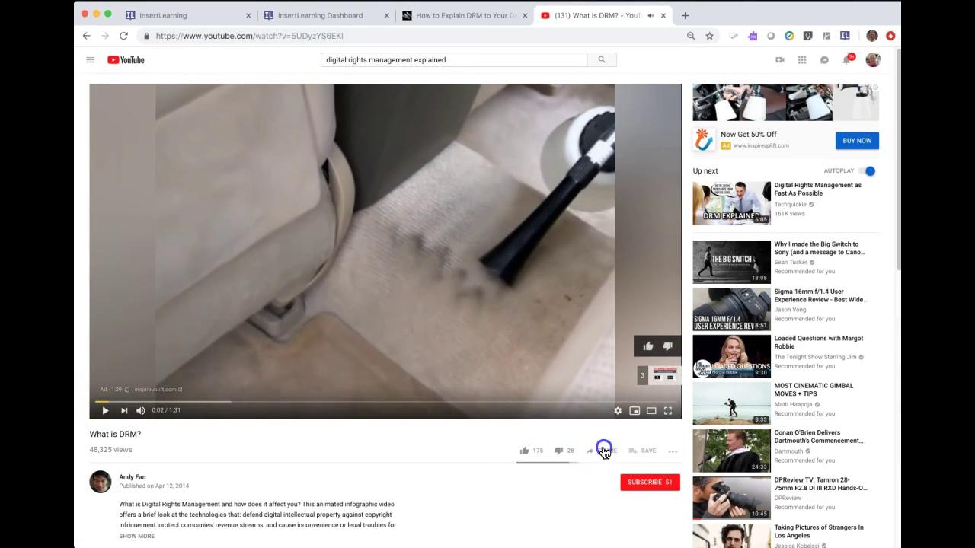
left_click(576, 318)
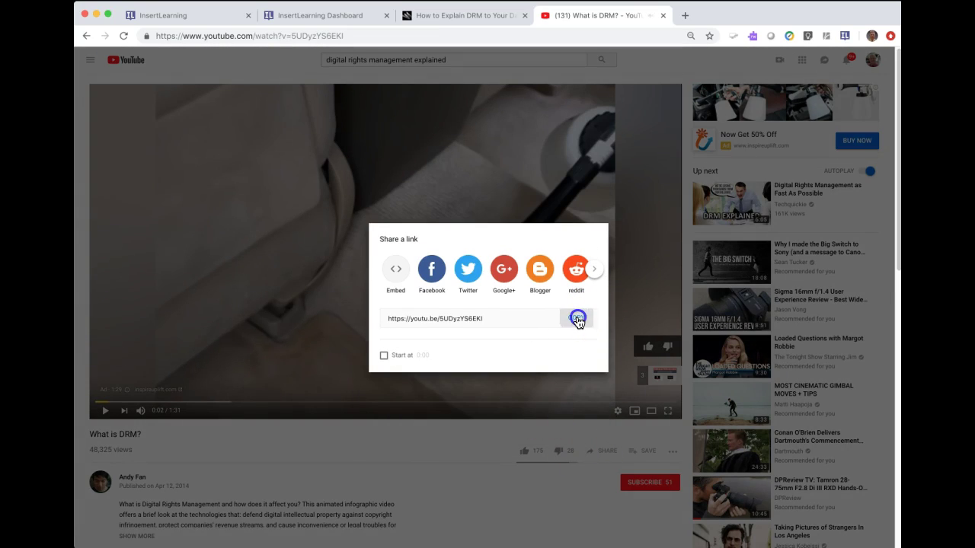
Return to the WIRED article and paste the copied video link into the sticky note below its text
left_click(319, 15)
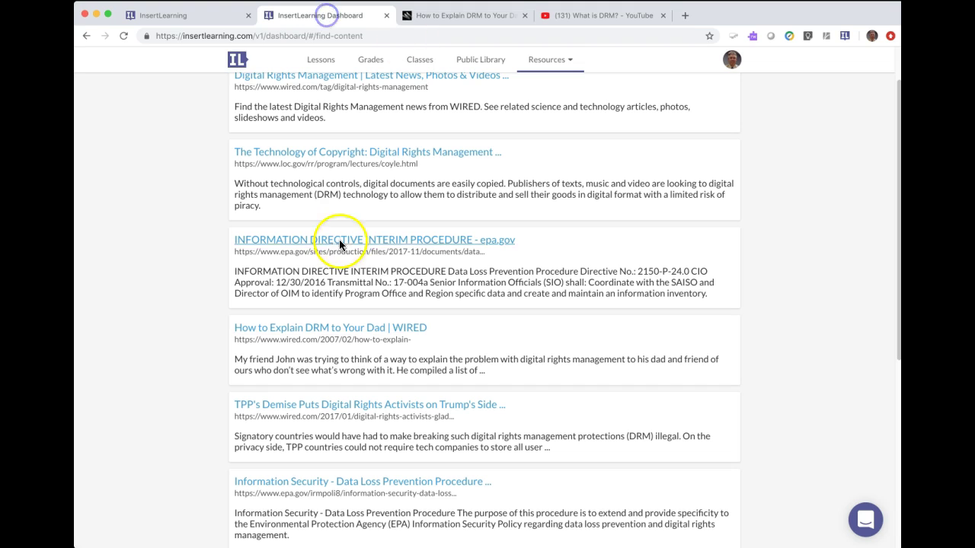
left_click(193, 19)
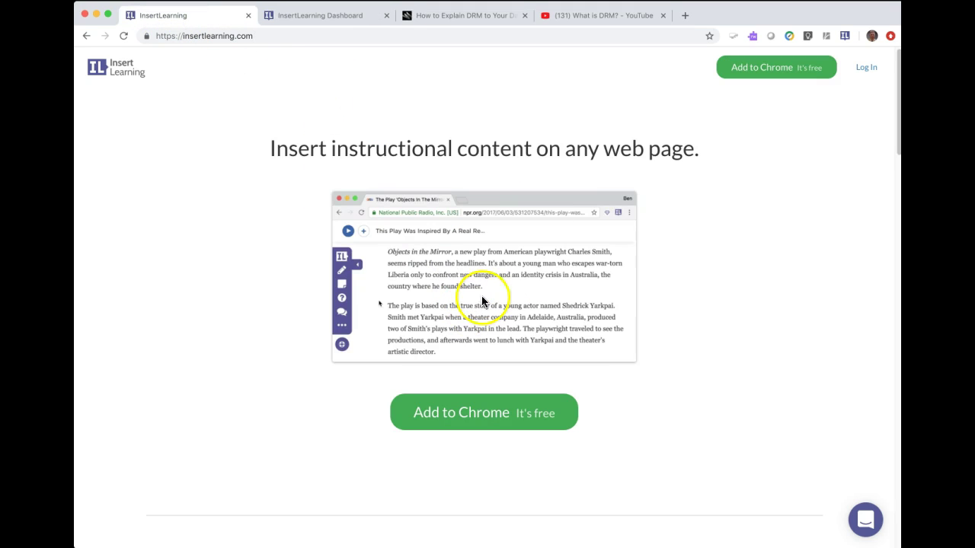
left_click(436, 16)
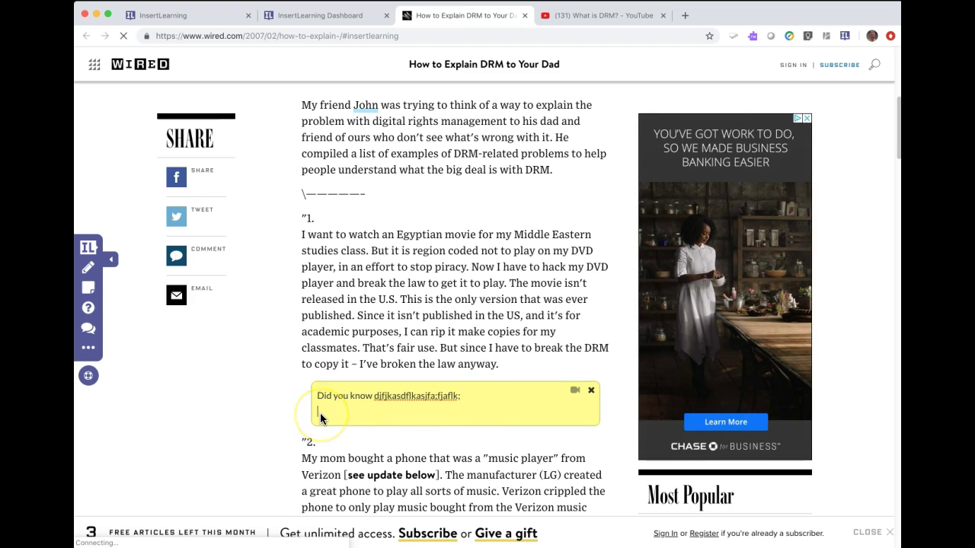
key("super+v")
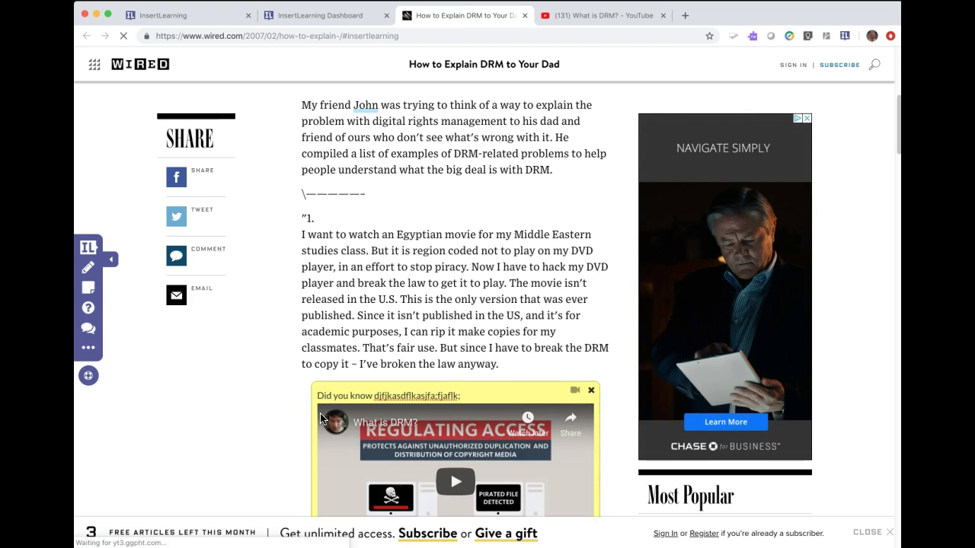
scroll(441, 472, "down", 3)
left_click(444, 488)
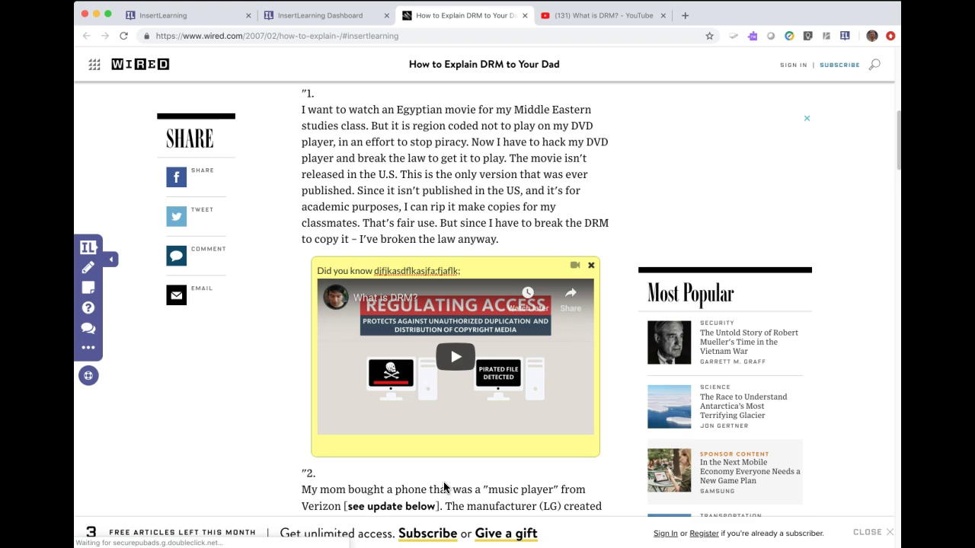
left_click(339, 503)
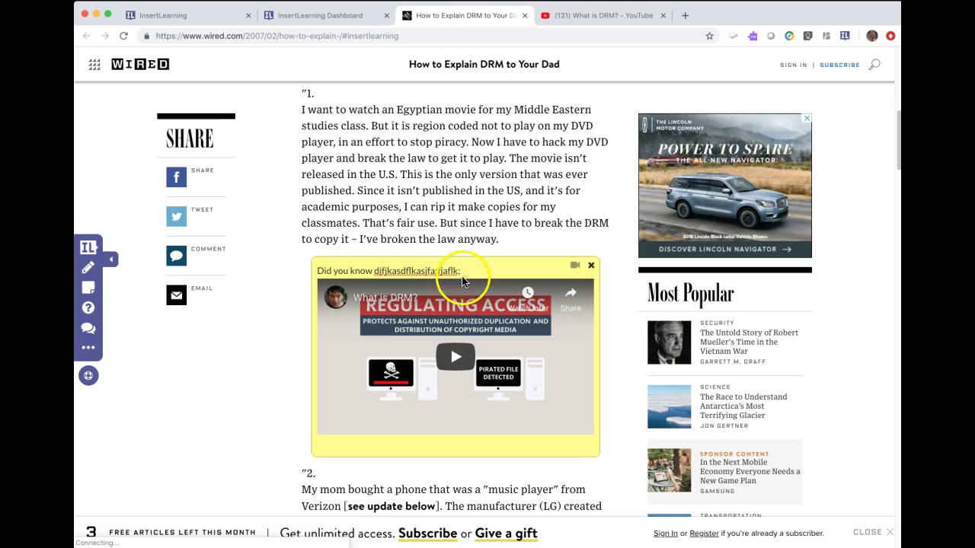
Insert a new question in the article directly below the second numbered example about the Verizon phone
scroll(460, 362, "down", 1)
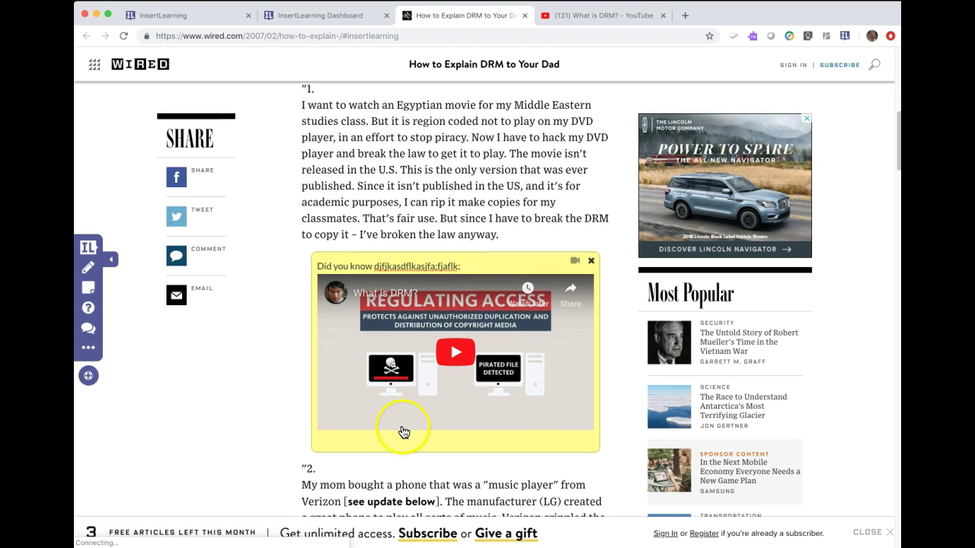
scroll(387, 472, "down", 3)
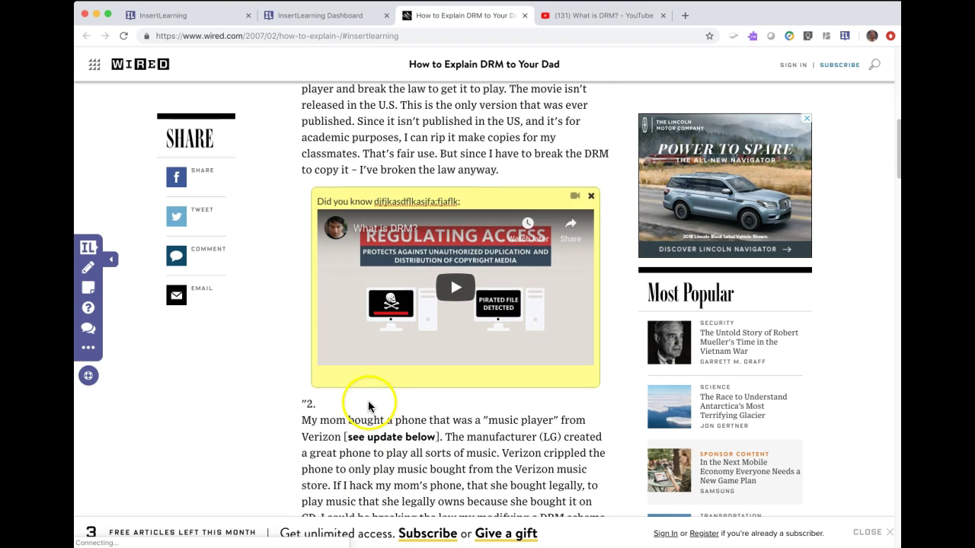
left_click(88, 309)
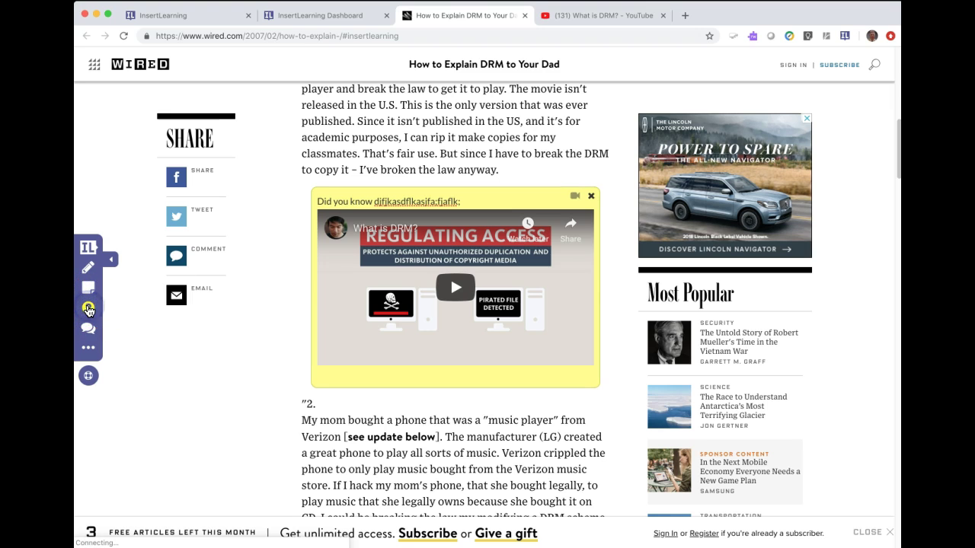
left_click(343, 409)
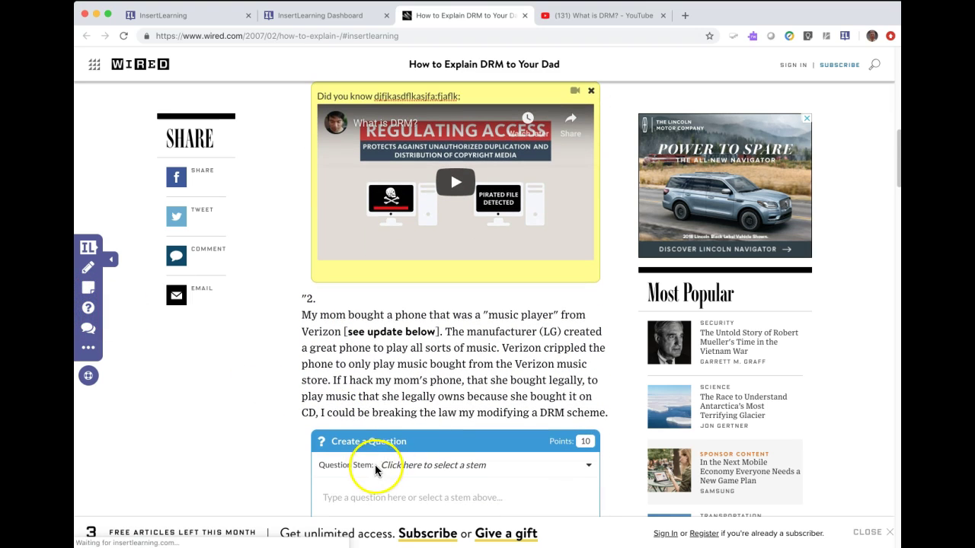
Briefly play the video embedded in the sticky note and review the question stems offered for the new question
left_click(392, 202)
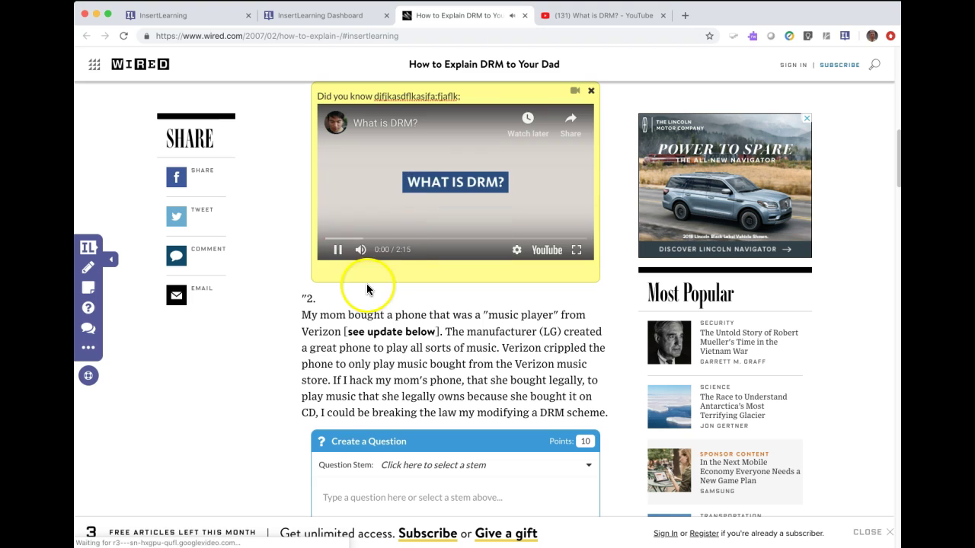
left_click(338, 249)
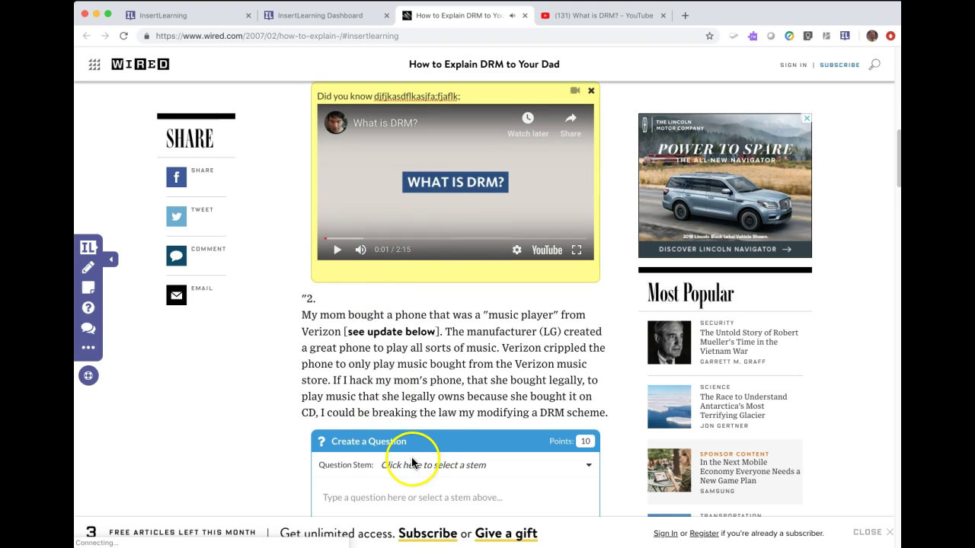
left_click(494, 468)
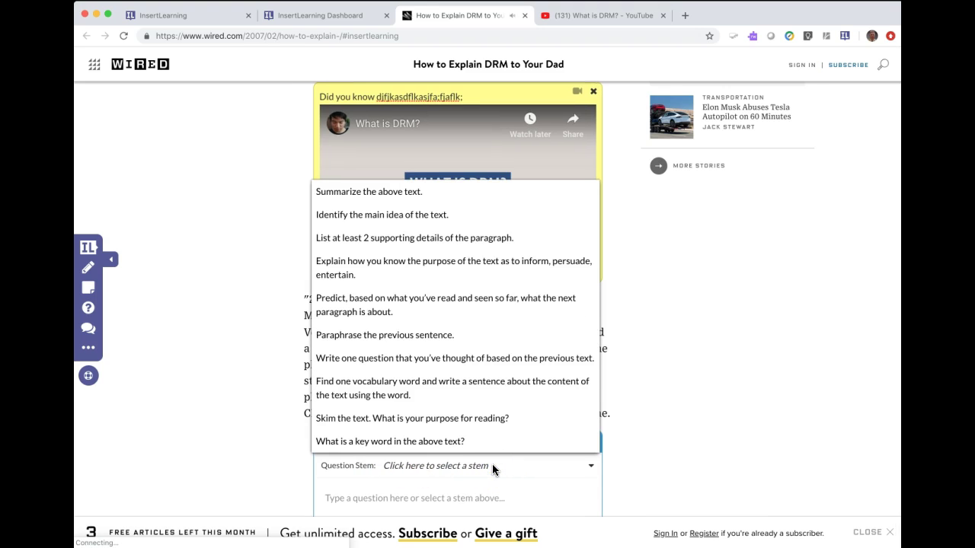
left_click(494, 468)
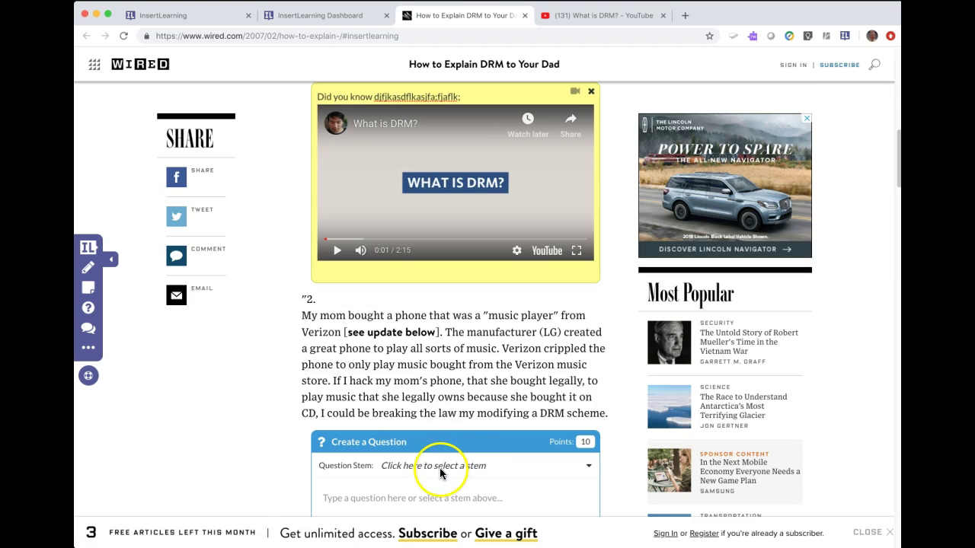
Clear the question's points and create it with the text "If you had to explain one key thing about digital rights management what would it be?"
scroll(447, 480, "down", 2)
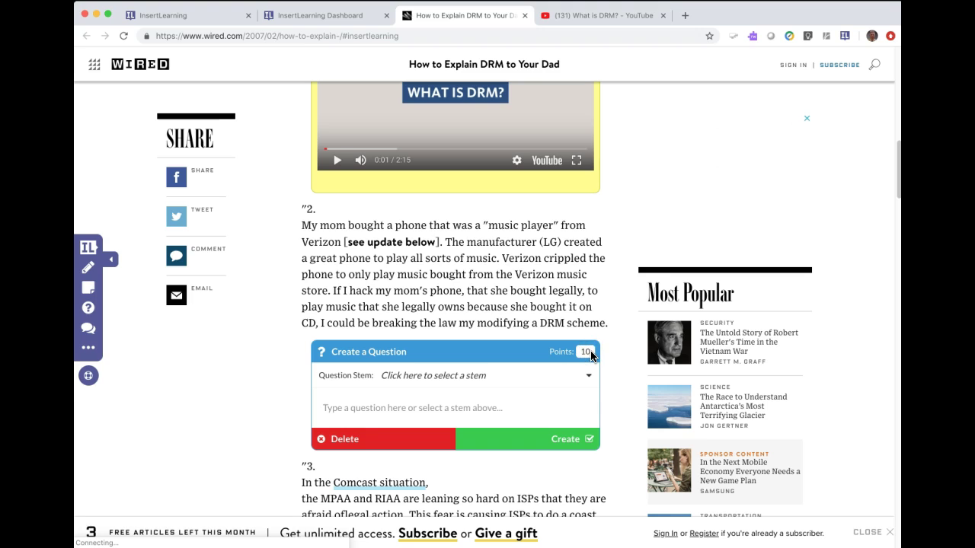
left_click(634, 344)
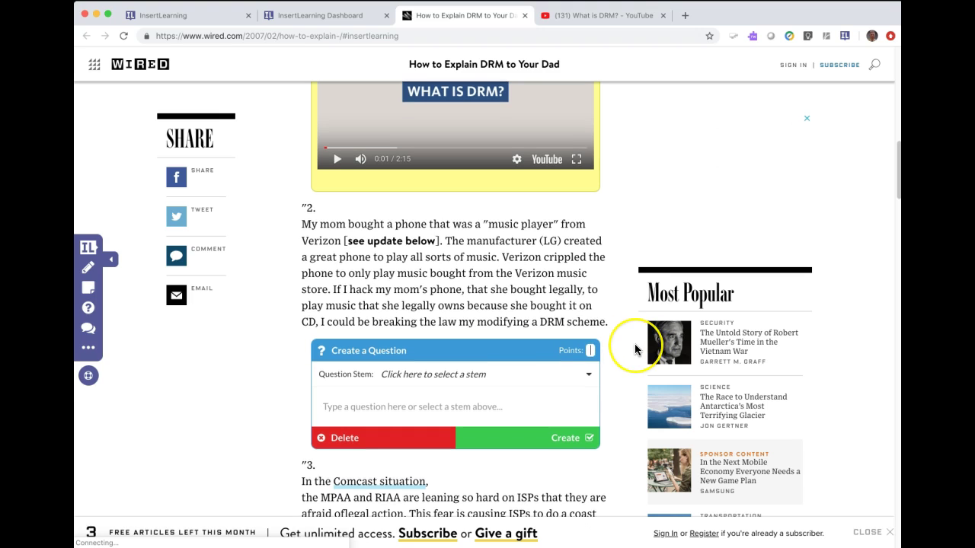
left_click(411, 404)
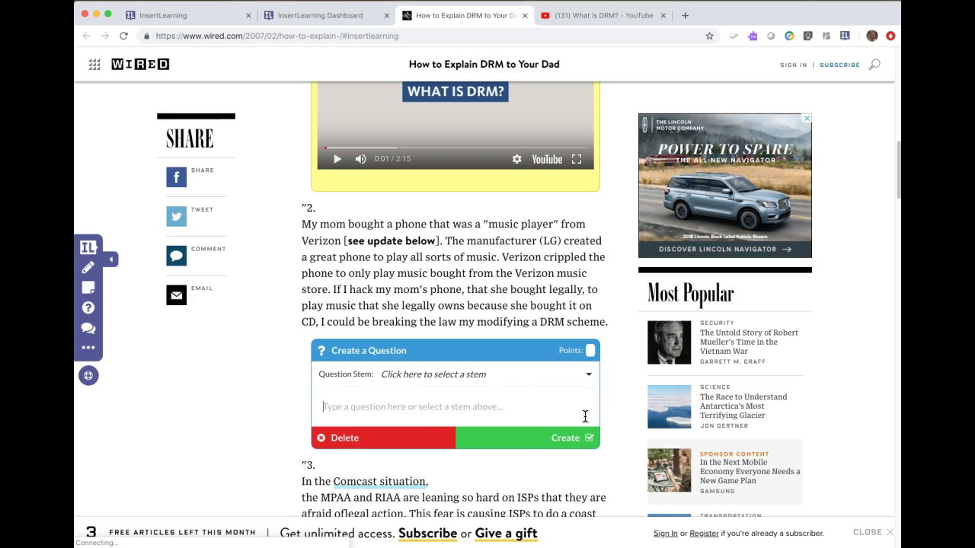
type("I")
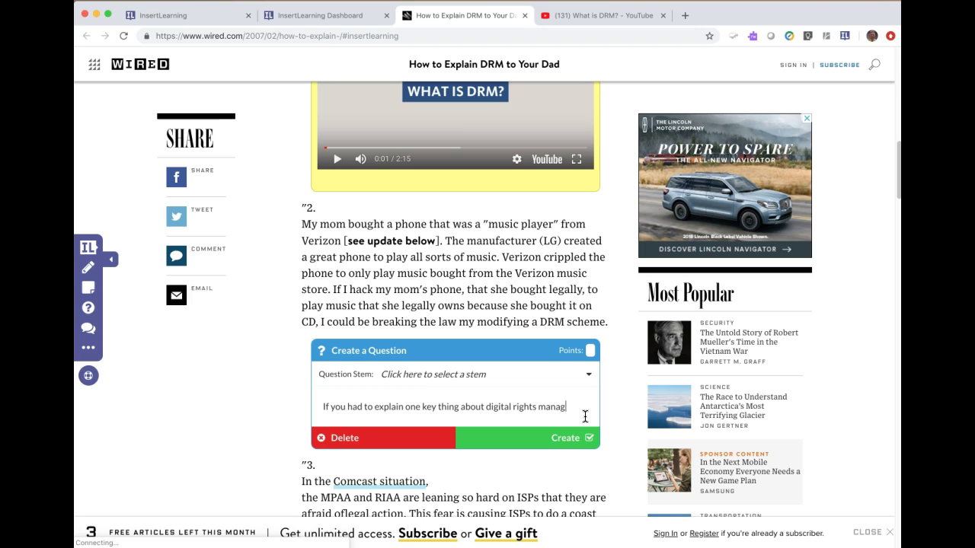
type("t what w")
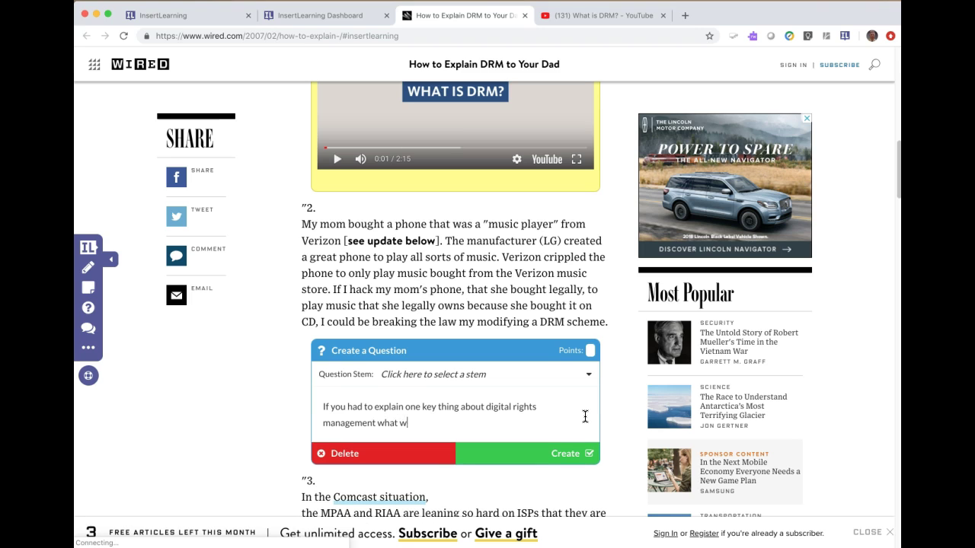
type("ould it be?")
left_click(552, 454)
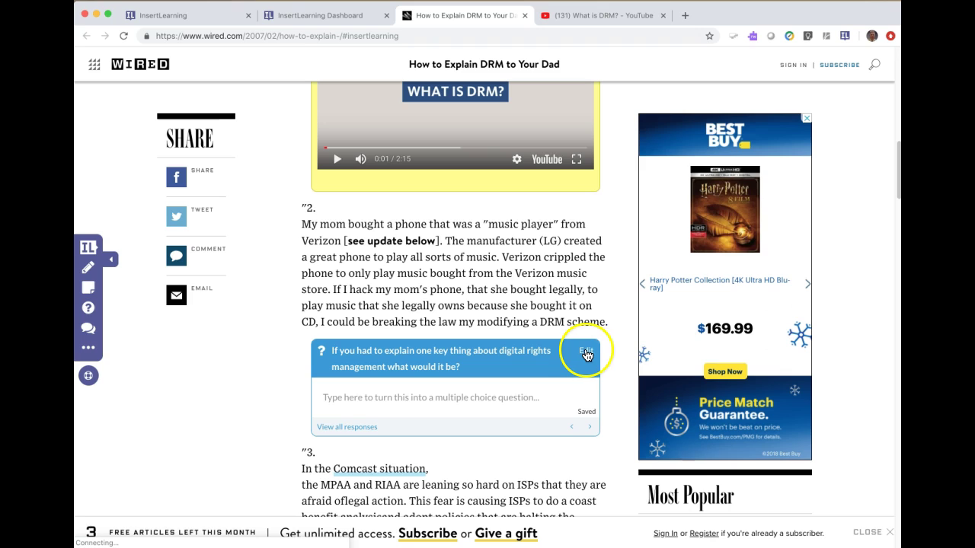
Insert one discussion at the end of the article and another below the third example's paragraph ending "agreement., and if I"
scroll(492, 460, "down", 3)
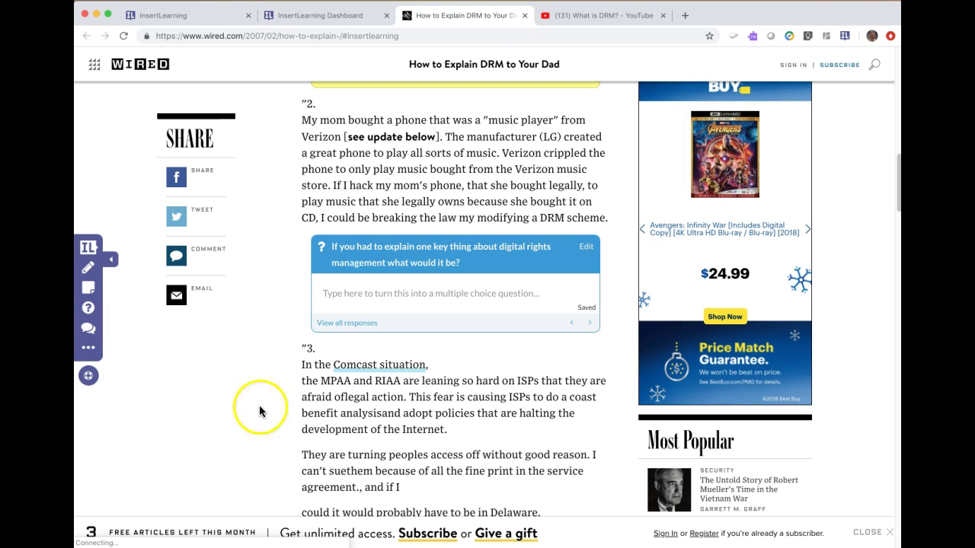
left_click(88, 328)
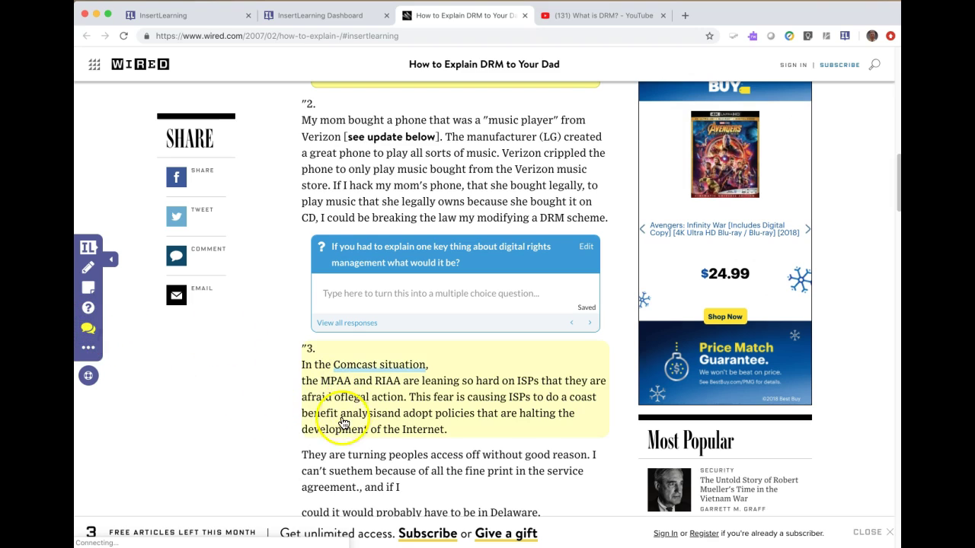
scroll(329, 443, "down", 5)
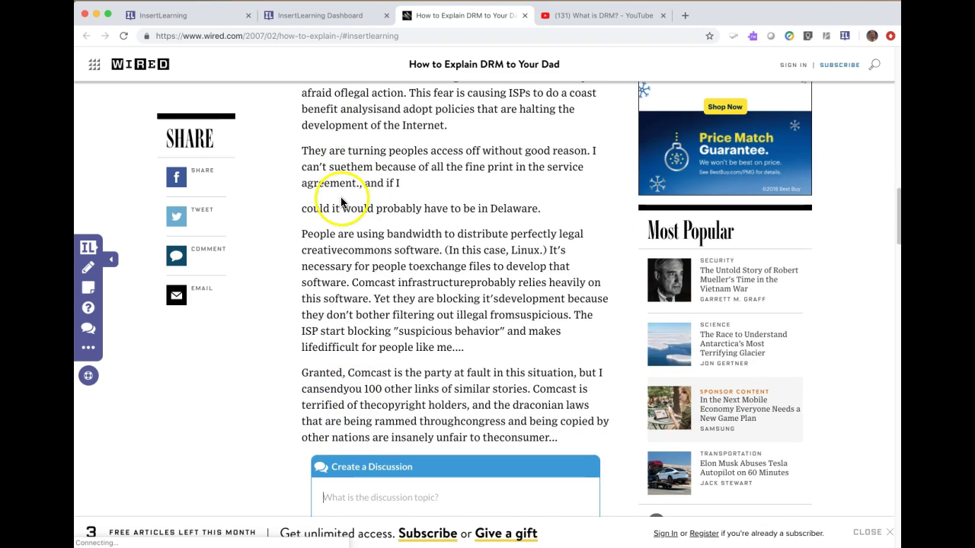
scroll(340, 199, "up", 2)
left_click(86, 328)
left_click(305, 226)
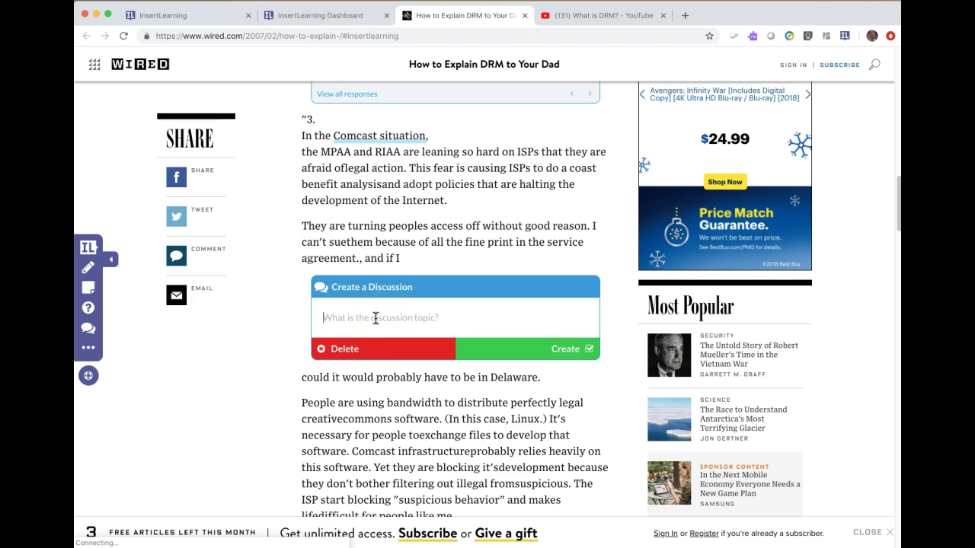
Create the discussion within the third example with the topic "Why do you think people feel it is okay to copy and share something that they have purchased?"
type("Why do you th")
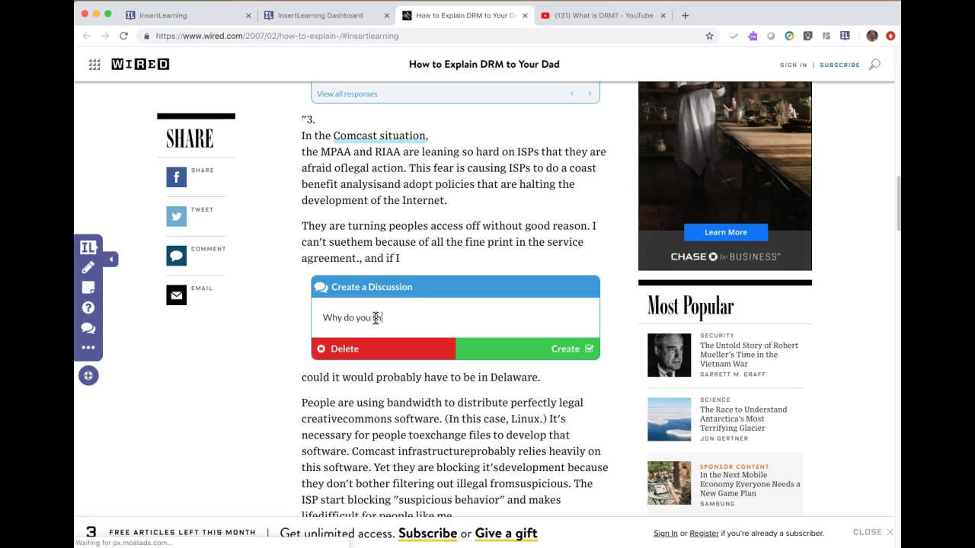
type("ink")
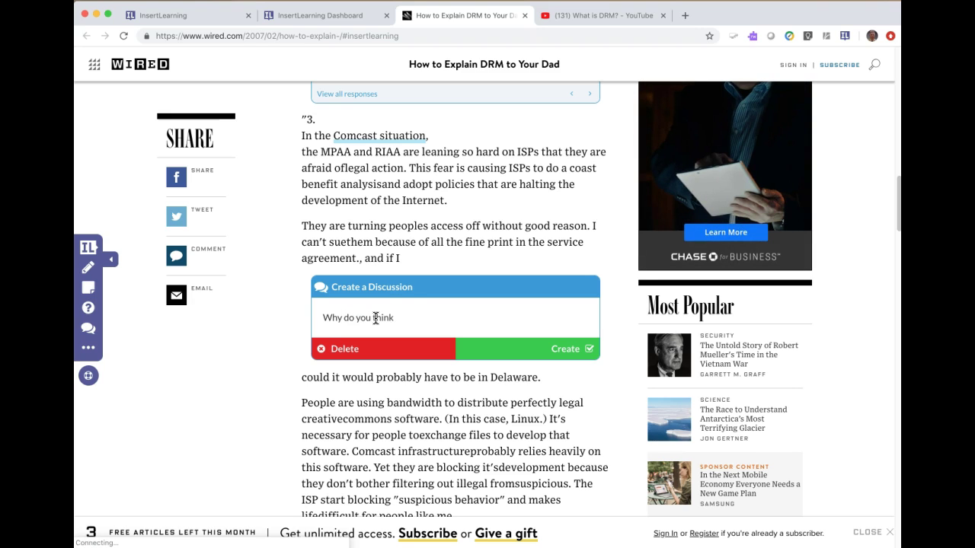
type(" people feel")
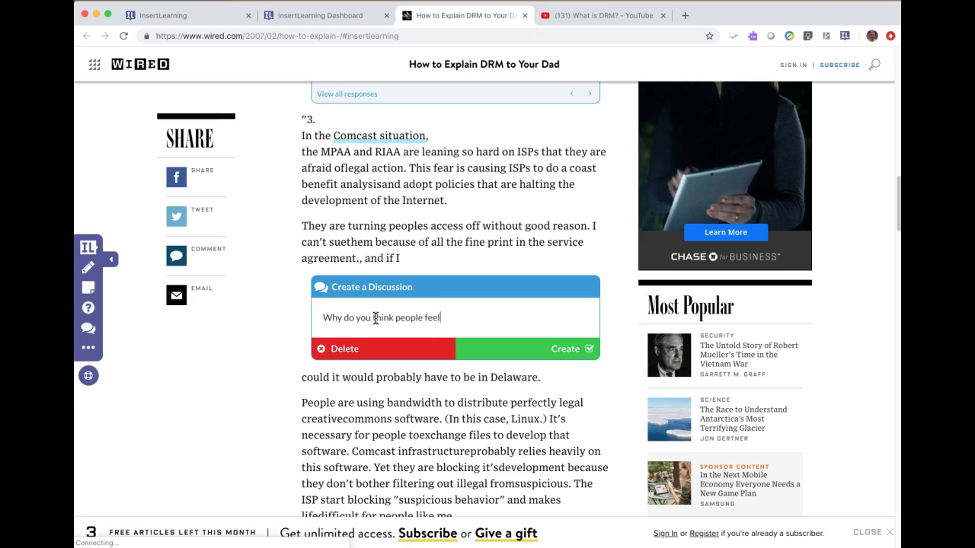
type(" it is")
type(" k")
type("kay ")
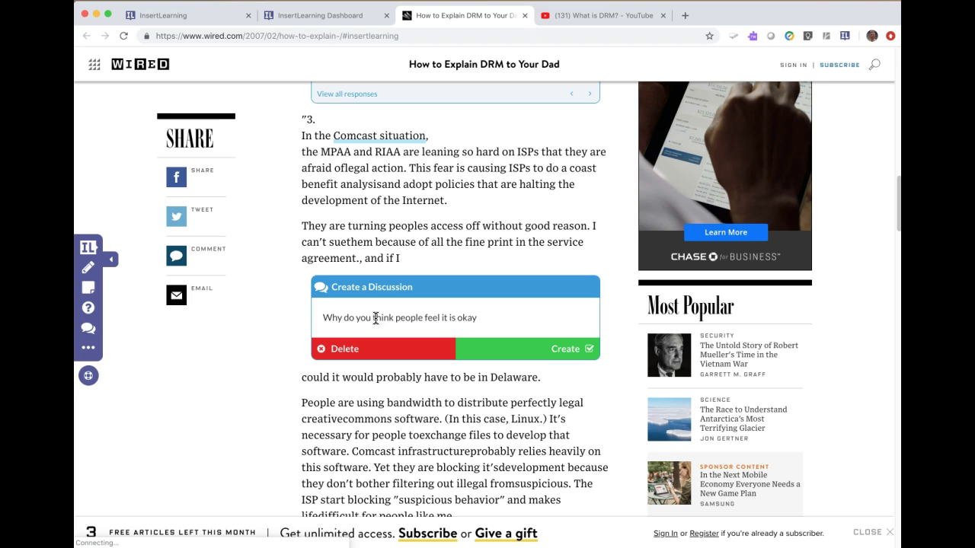
type("to copy and sh")
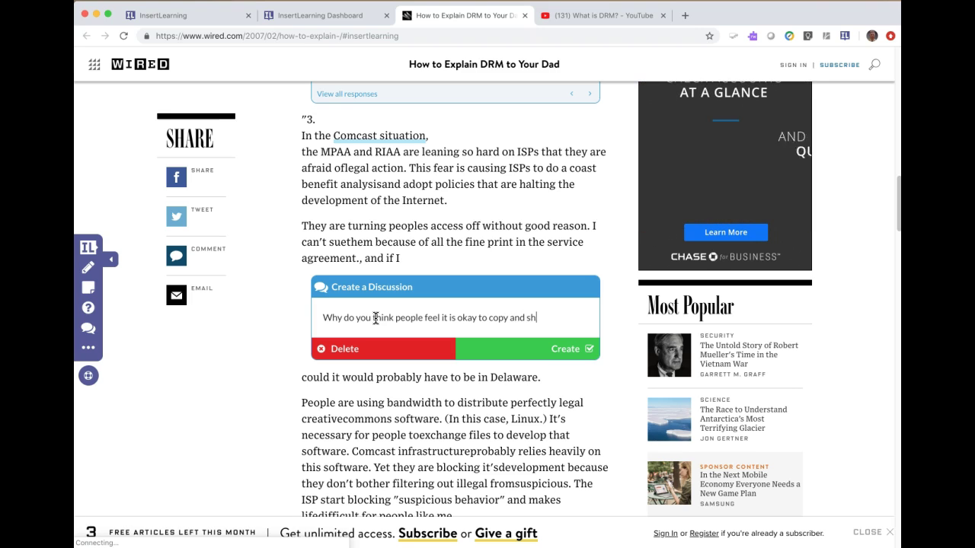
type("are something that they have purchased?")
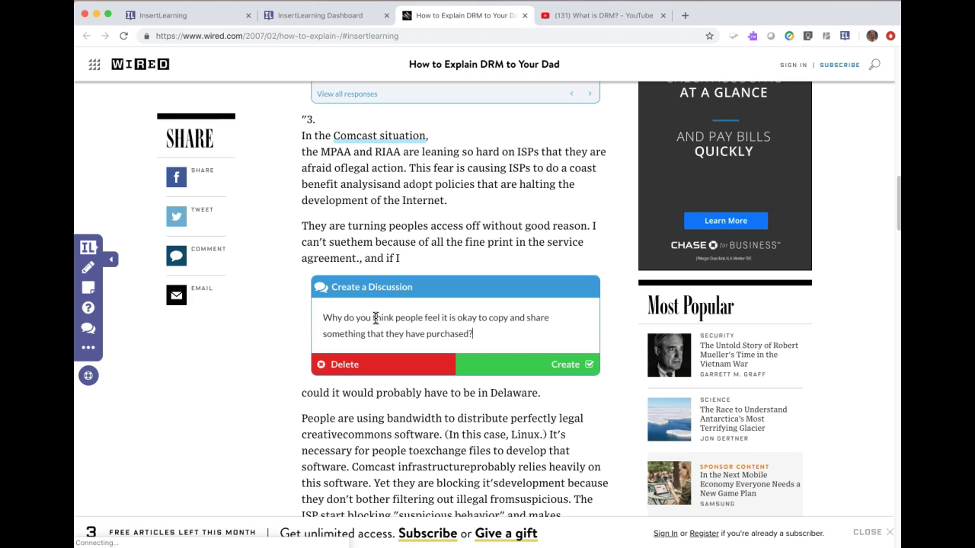
scroll(572, 304, "up", 2)
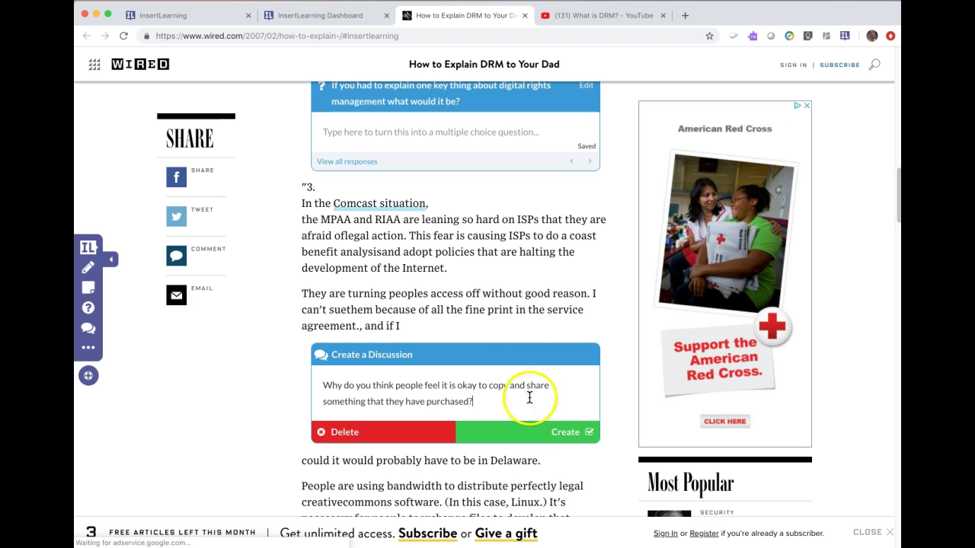
left_click(535, 443)
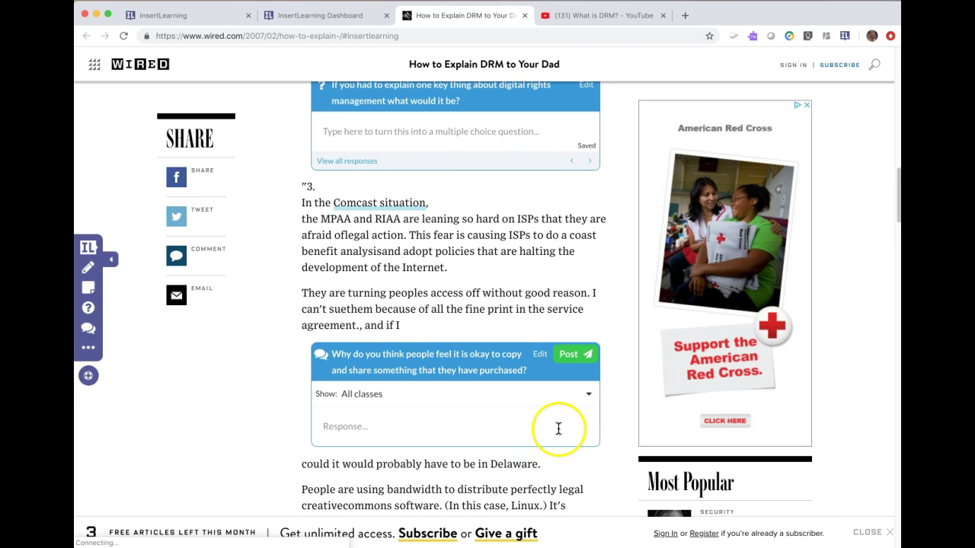
Check the class choices for showing discussion responses, and look at the empty discussion box at the article's end
scroll(558, 429, "down", 2)
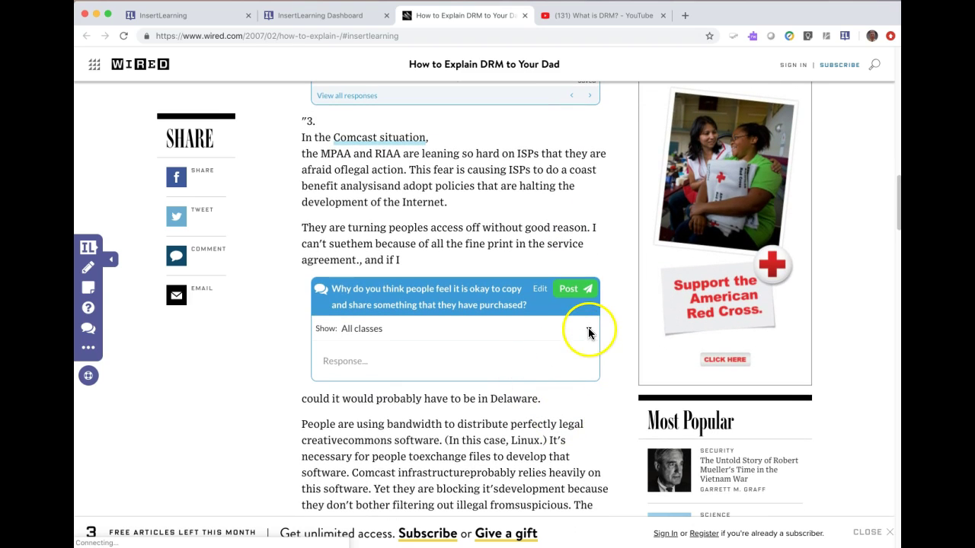
left_click(588, 330)
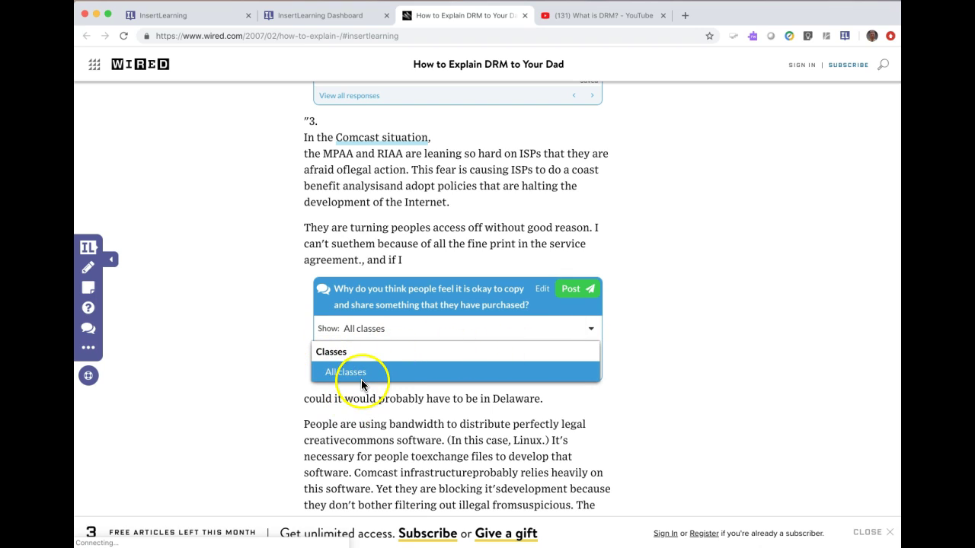
left_click(423, 364)
left_click(523, 329)
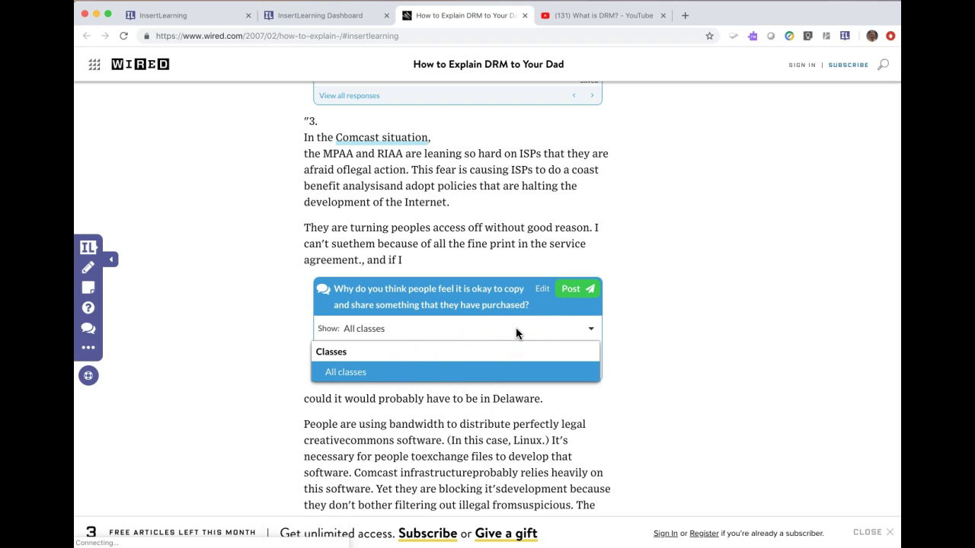
left_click(576, 291)
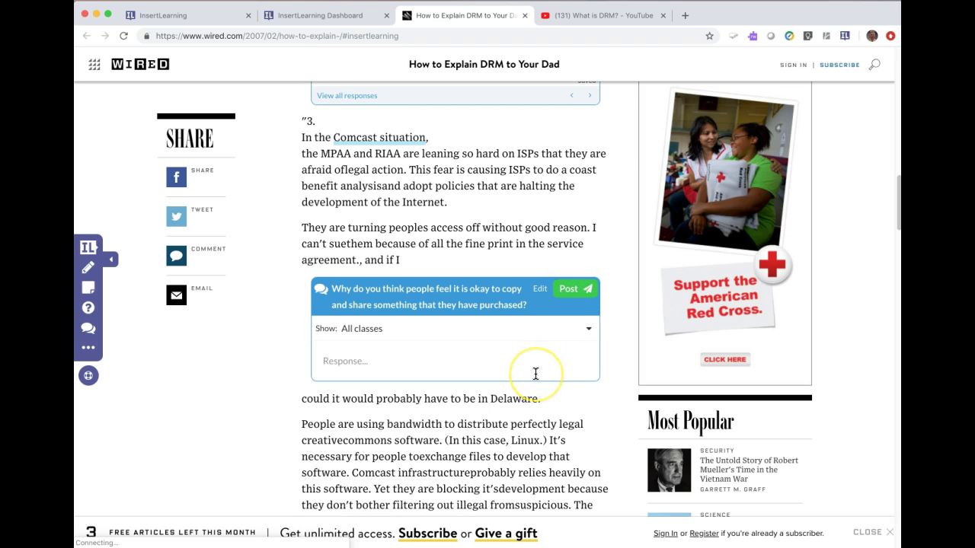
scroll(536, 373, "down", 5)
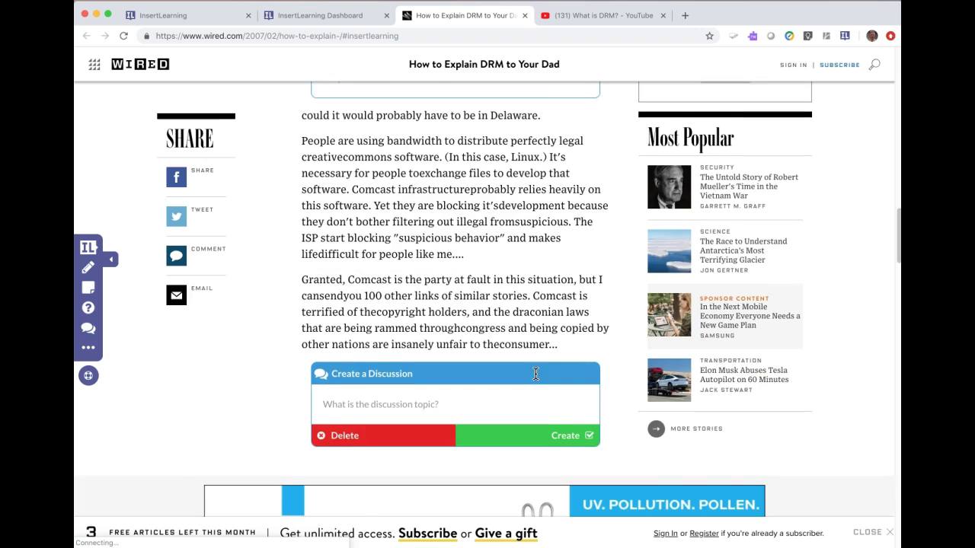
scroll(535, 373, "down", 4)
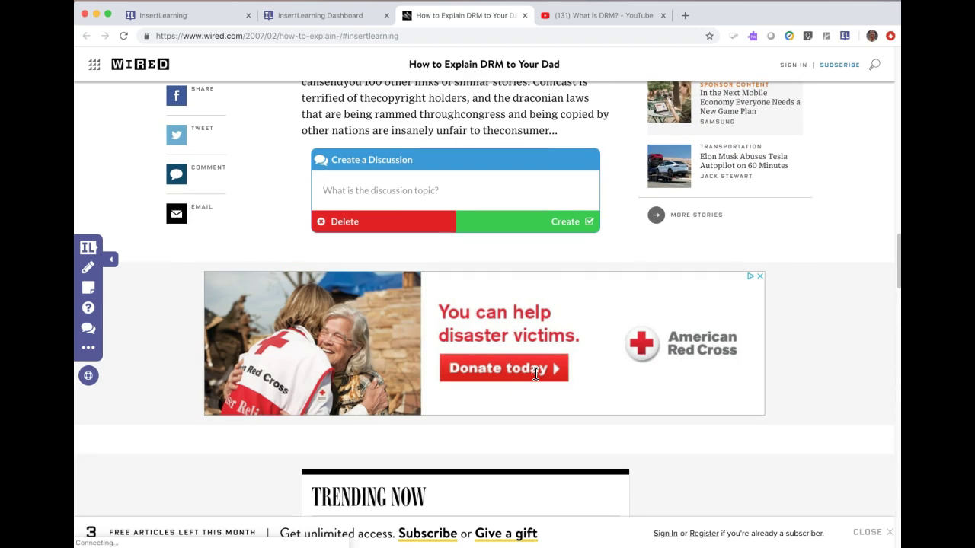
scroll(535, 373, "up", 3)
left_click(408, 372)
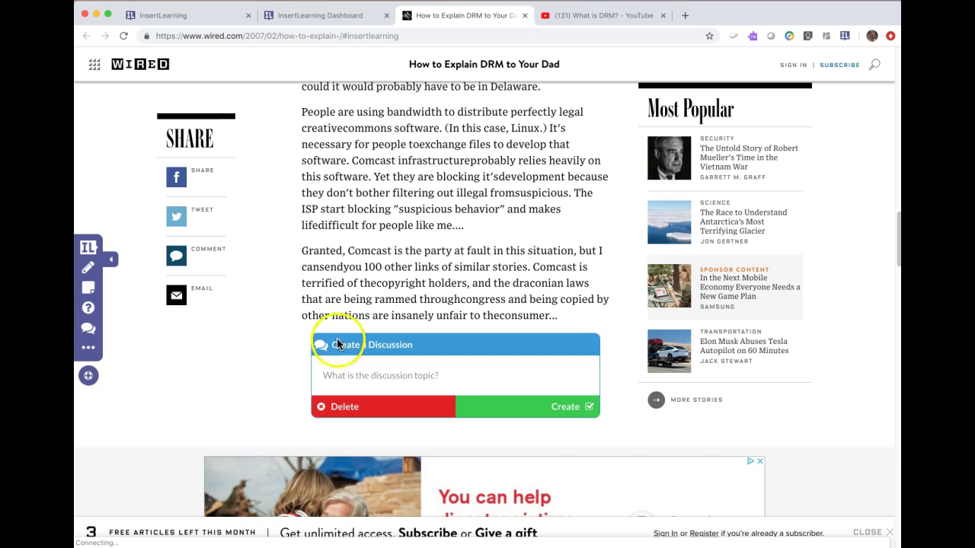
Assign the lesson to the first of the two classes named FIN1010-F18-C2
scroll(457, 370, "up", 6)
scroll(457, 371, "up", 15)
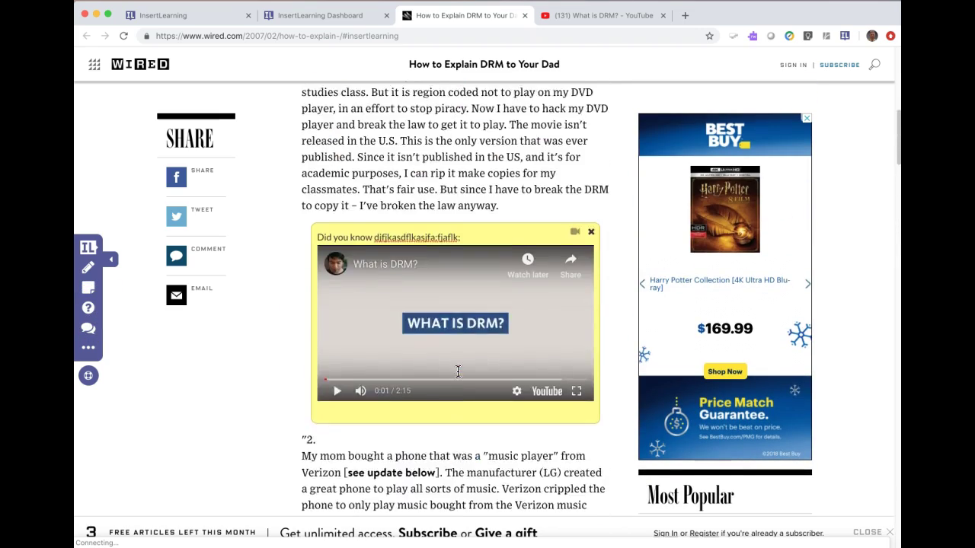
scroll(457, 371, "down", 3)
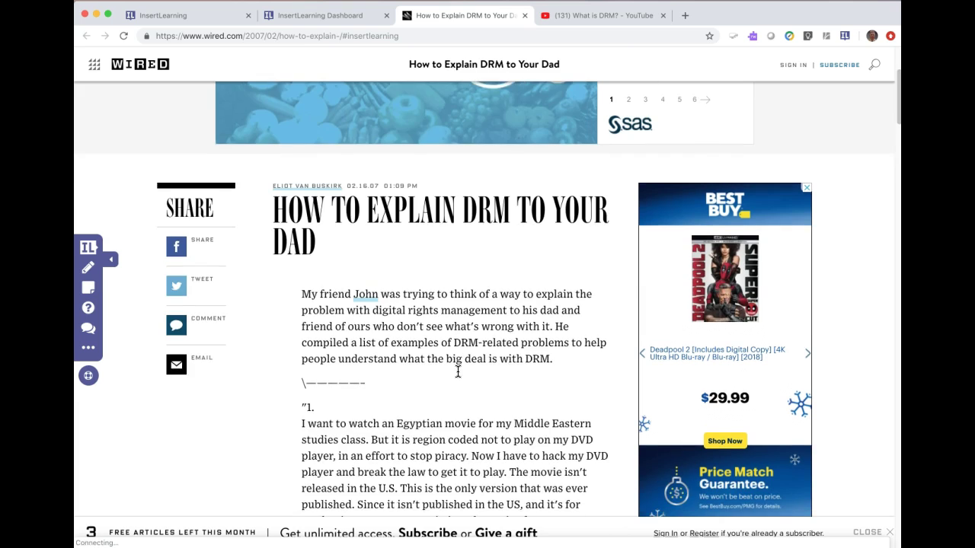
left_click(89, 347)
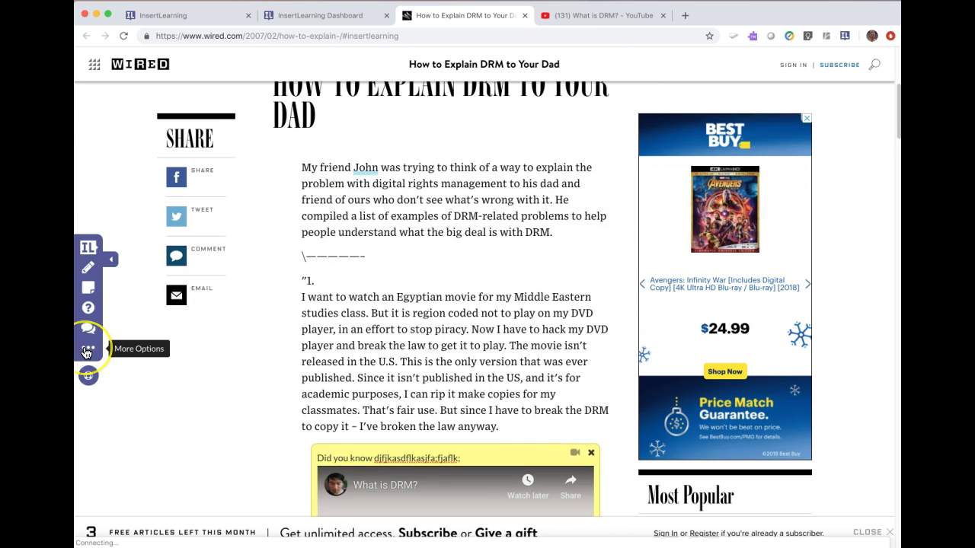
left_click(85, 350)
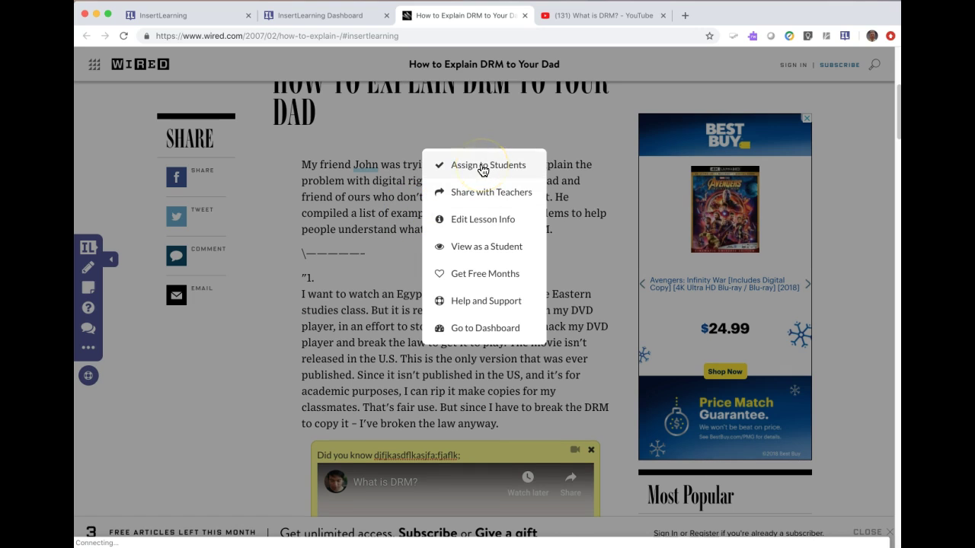
left_click(478, 196)
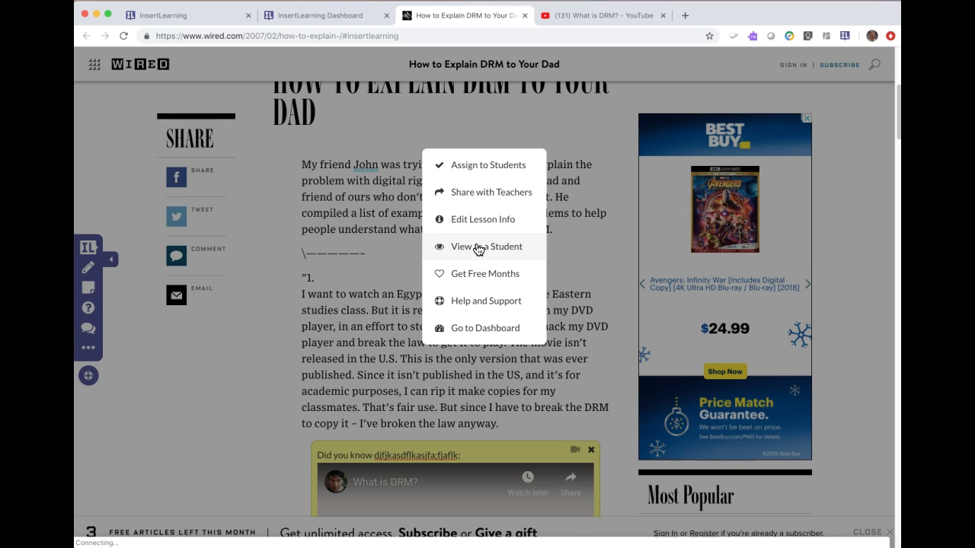
left_click(467, 333)
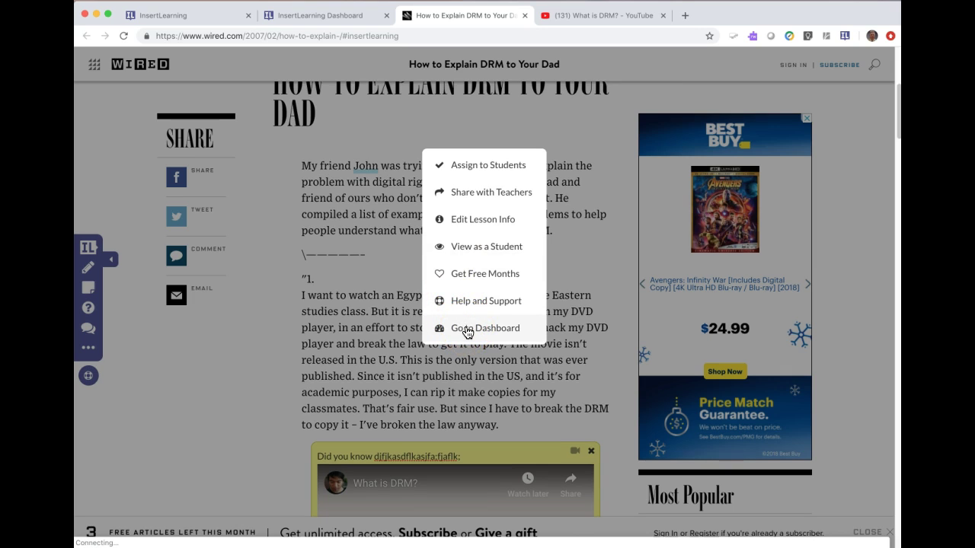
left_click(486, 165)
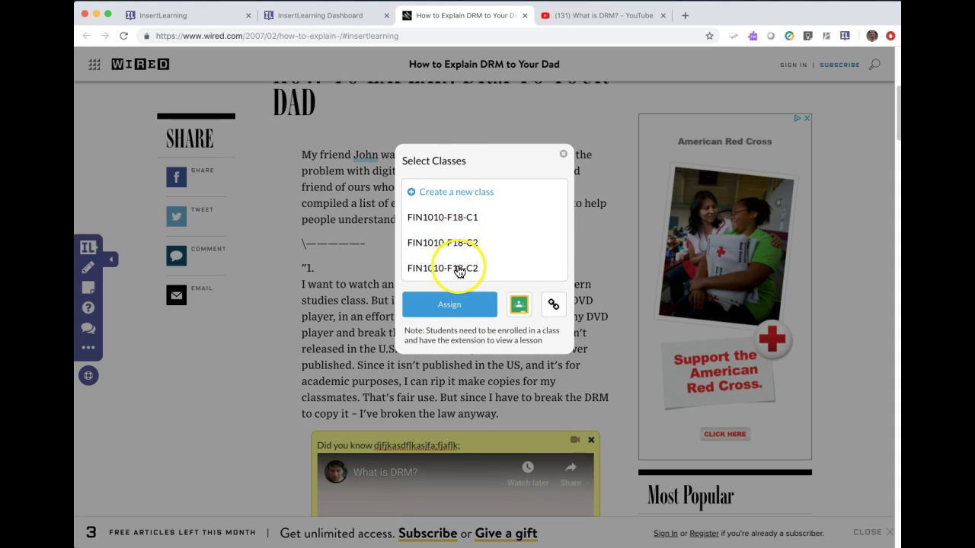
left_click(451, 243)
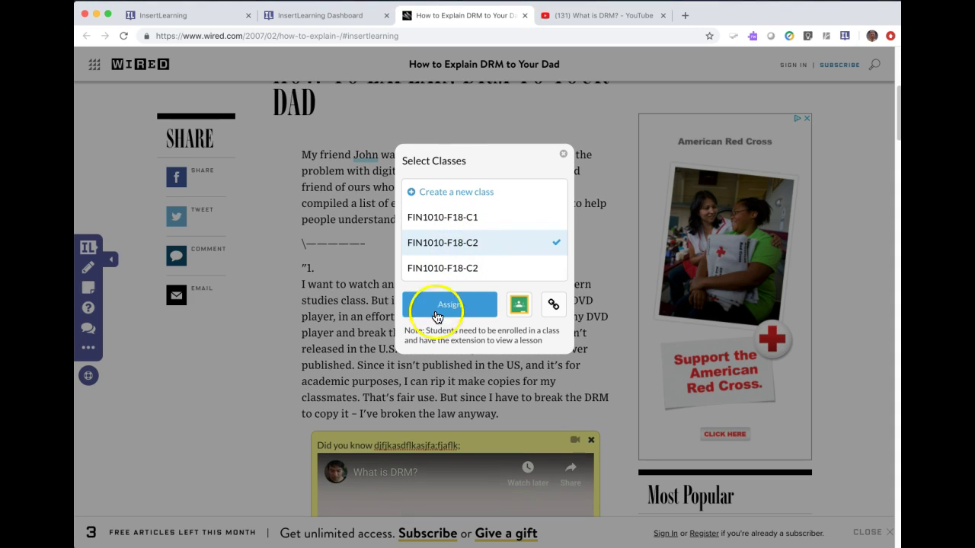
left_click(462, 320)
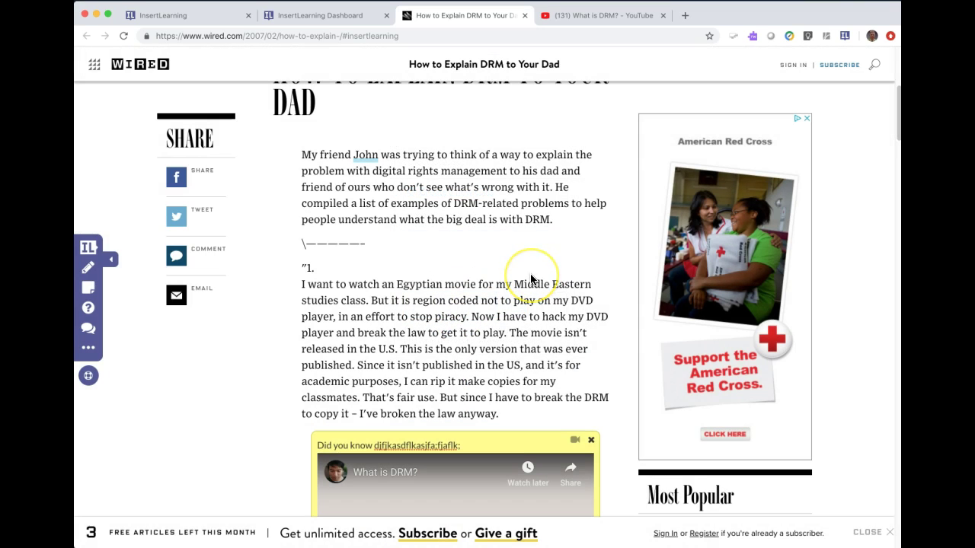
scroll(456, 283, "up", 3)
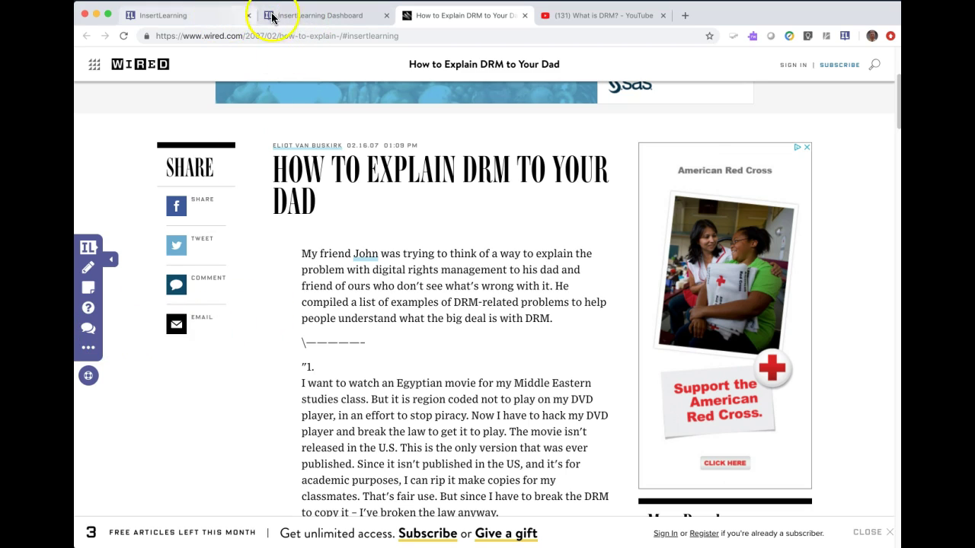
Close both InsertLearning tabs and accept the experimental features prompt, preventing additional dialogs from the WIRED page
left_click(248, 15)
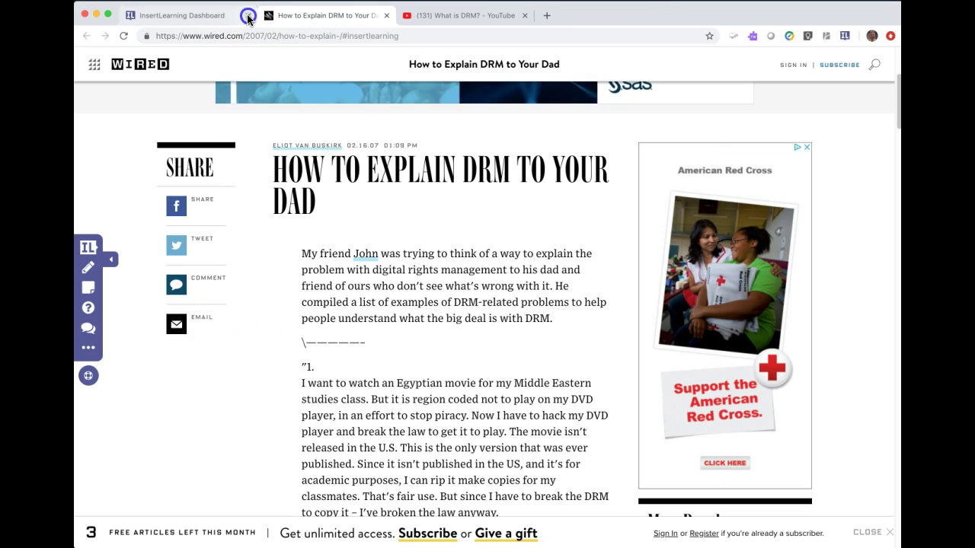
left_click(248, 16)
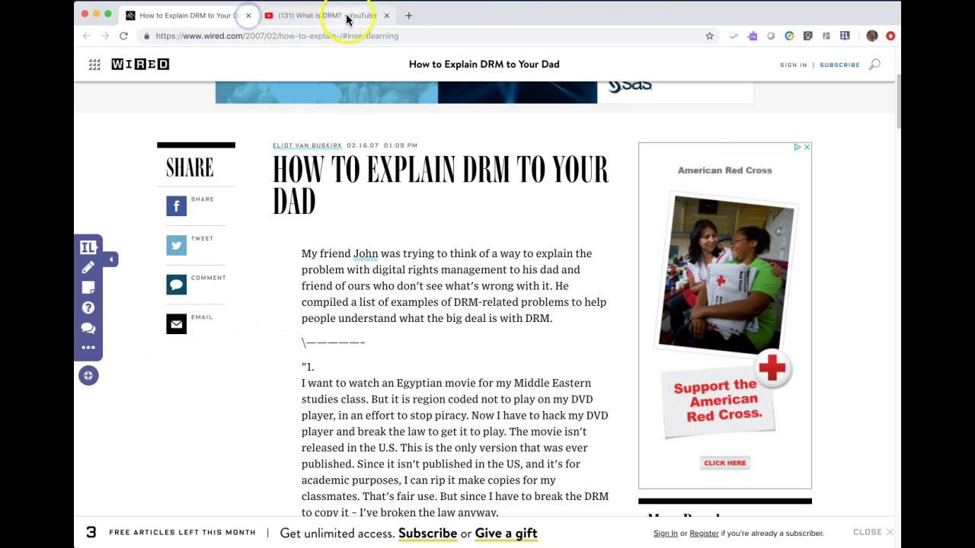
left_click(844, 36)
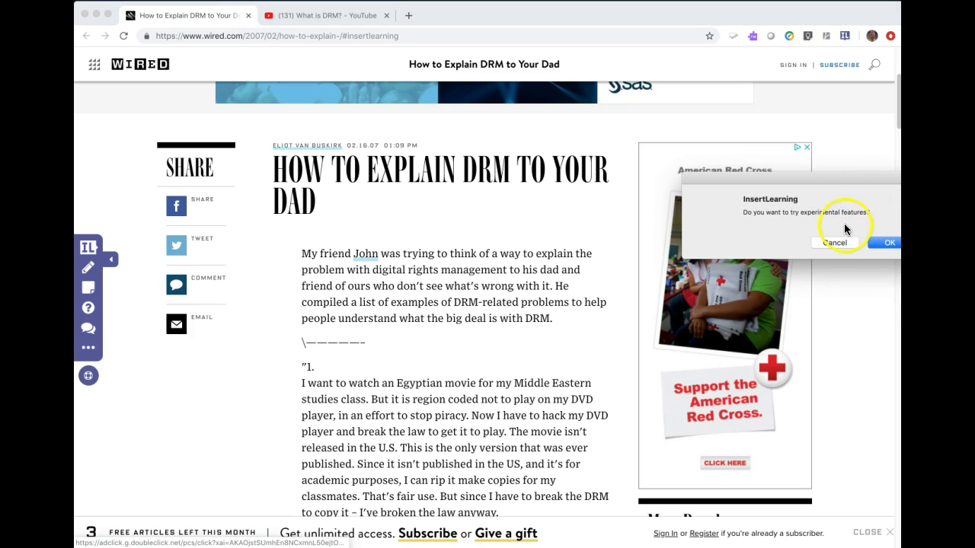
left_click(884, 243)
left_click(845, 36)
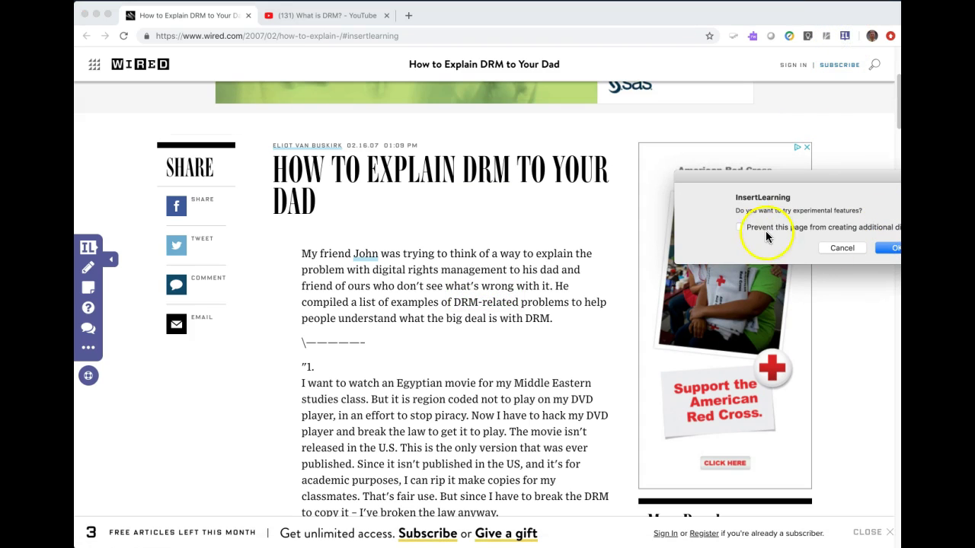
left_click(741, 227)
left_click(887, 248)
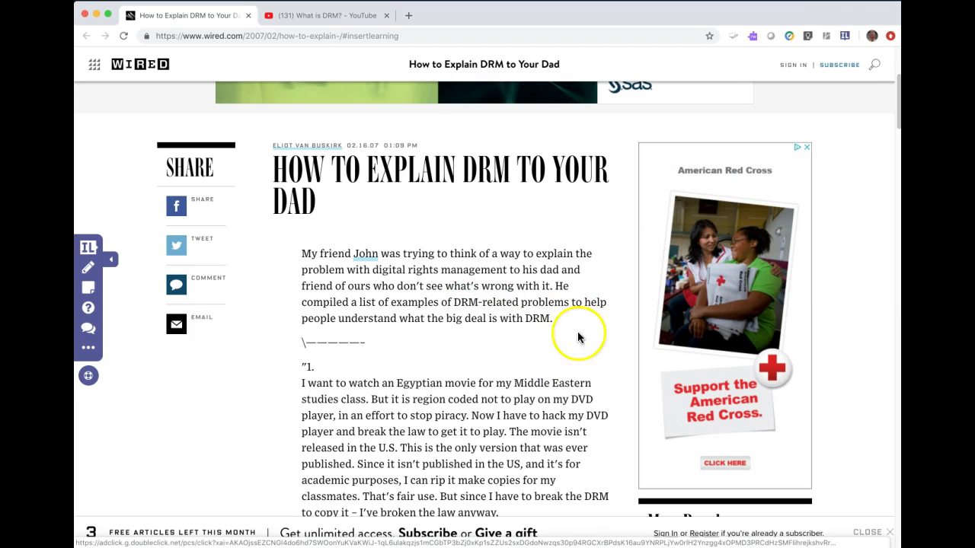
left_click(845, 36)
Get the link to the lesson for the selected FIN1010-F18-C2 class, and go to the InsertLearning dashboard
left_click(86, 248)
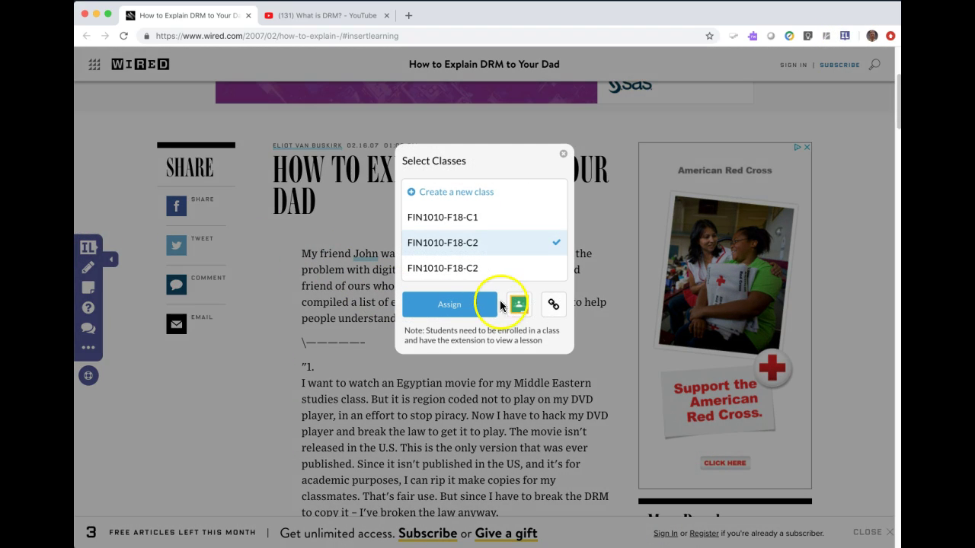
left_click(552, 305)
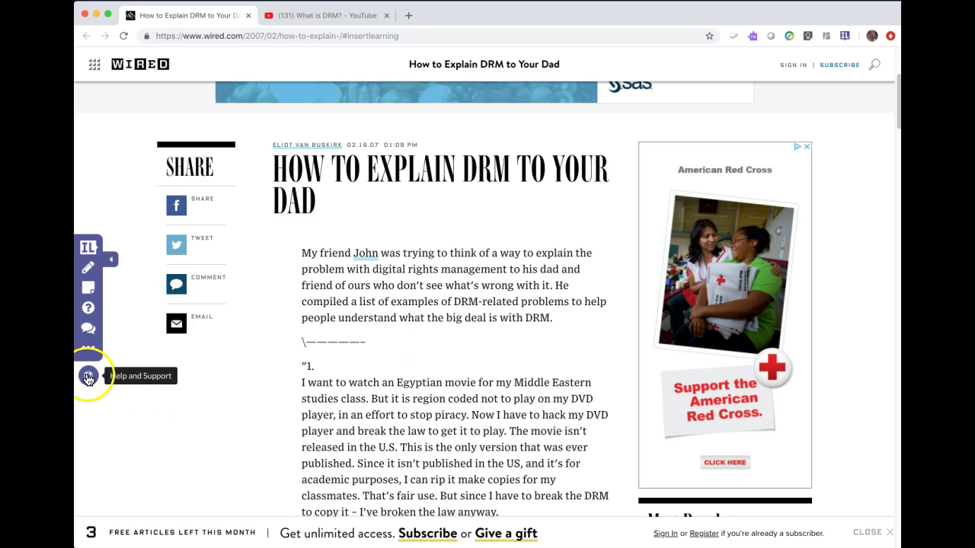
left_click(88, 348)
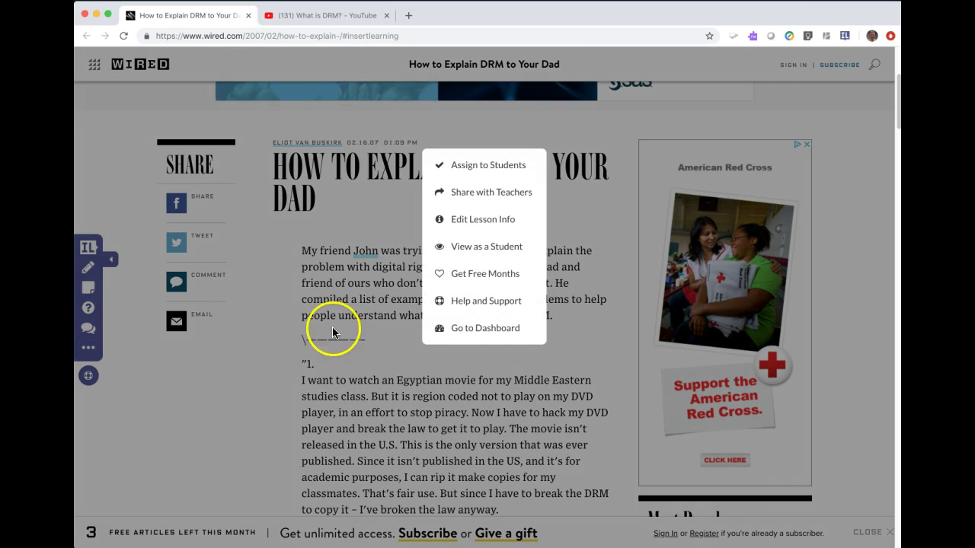
left_click(468, 329)
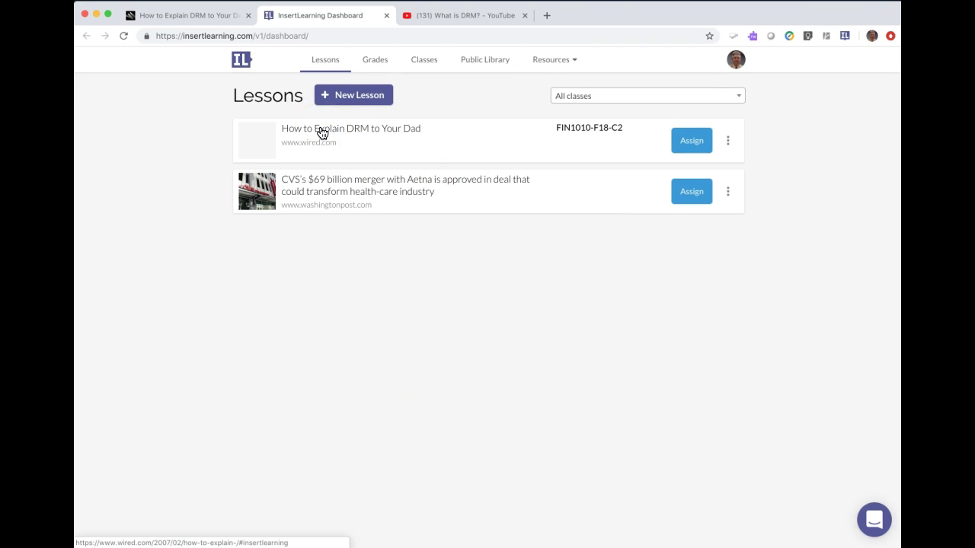
Assign the lesson "How to Explain DRM to Your Dad" to class FIN1010-F18-C1 as well
left_click(730, 145)
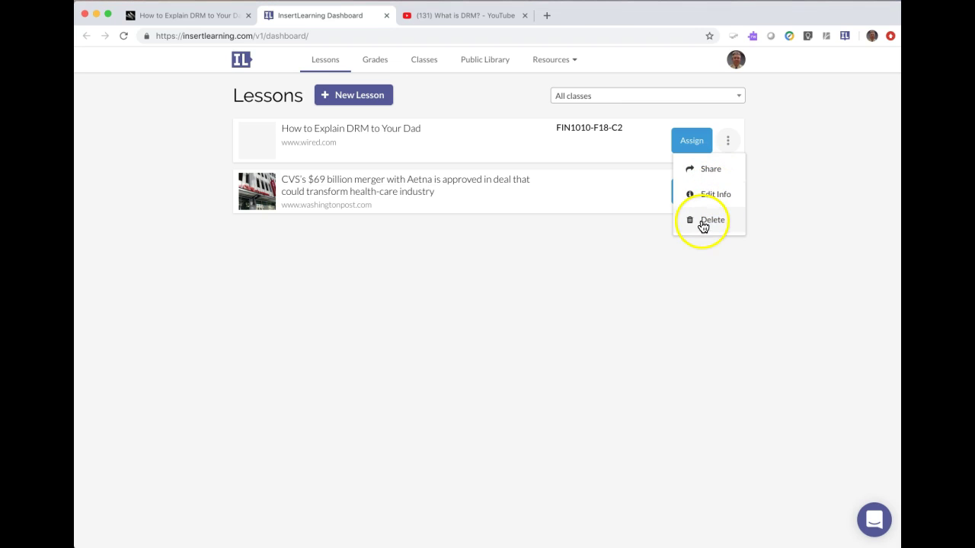
left_click(692, 145)
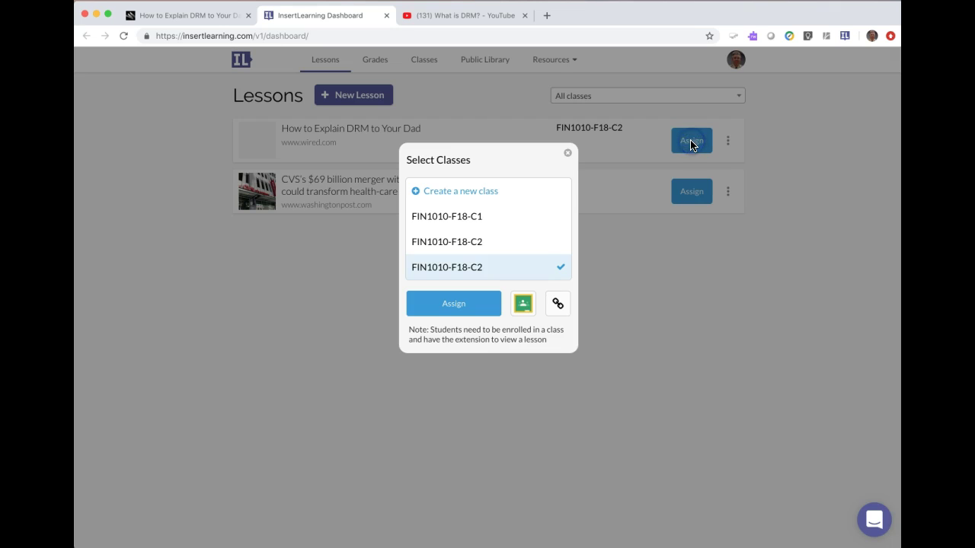
left_click(464, 217)
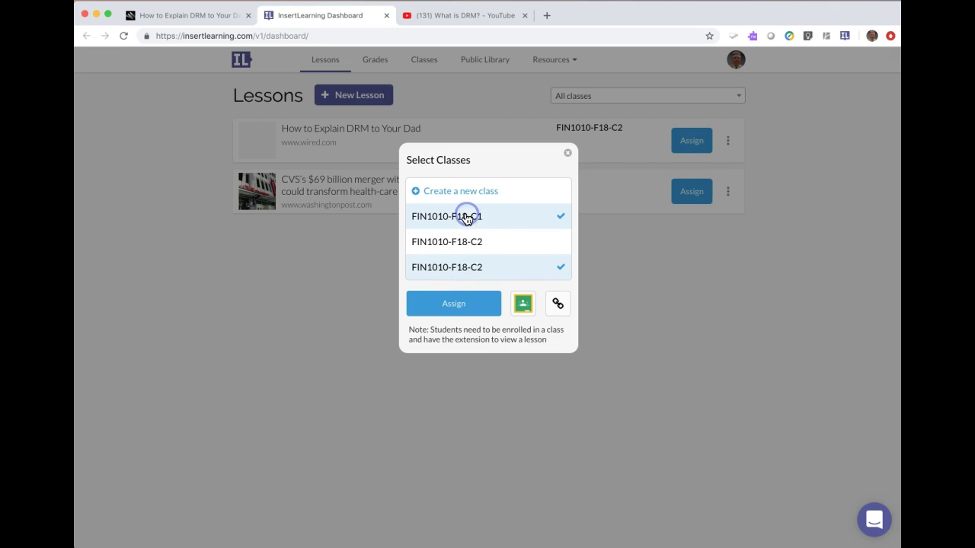
left_click(457, 307)
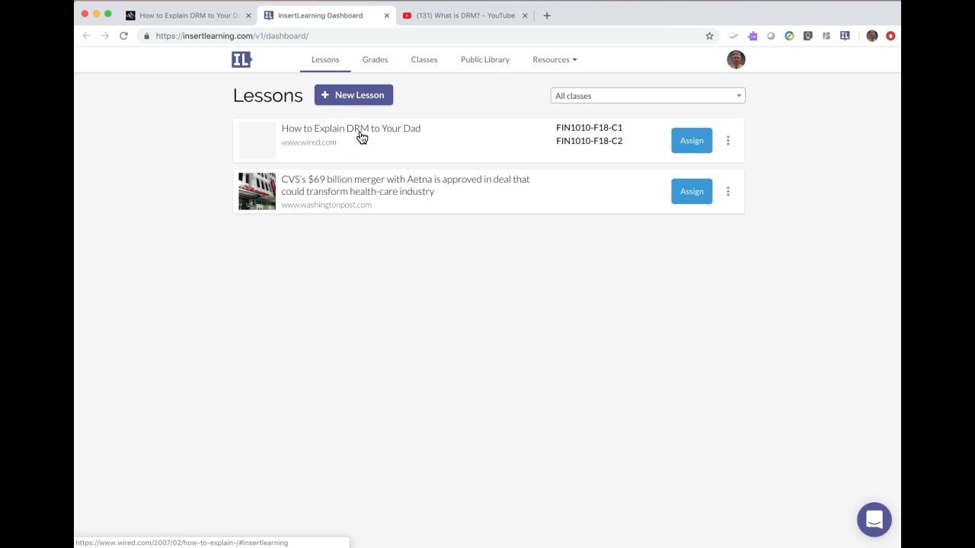
View the grades for the lesson "How to Explain DRM to Your Dad" and check the question and student filter choices
left_click(372, 61)
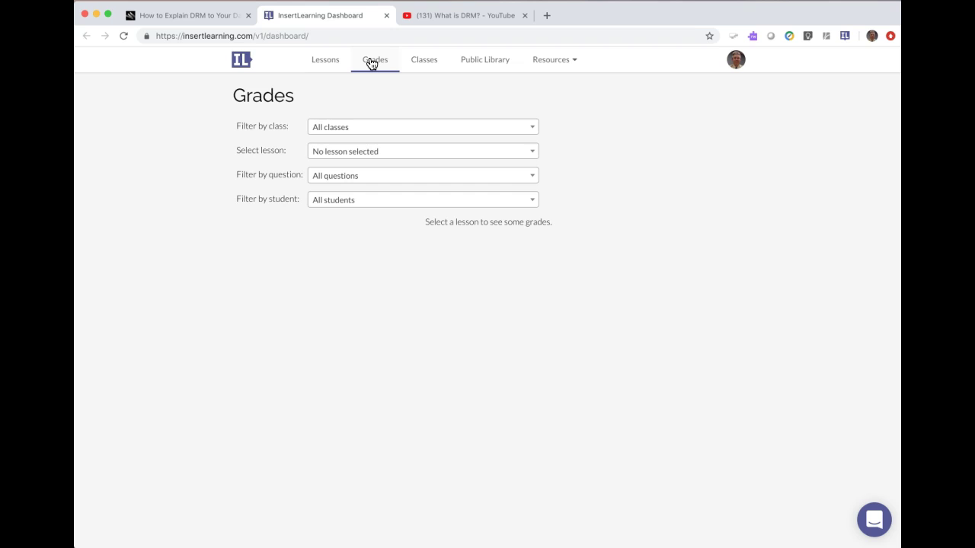
left_click(531, 155)
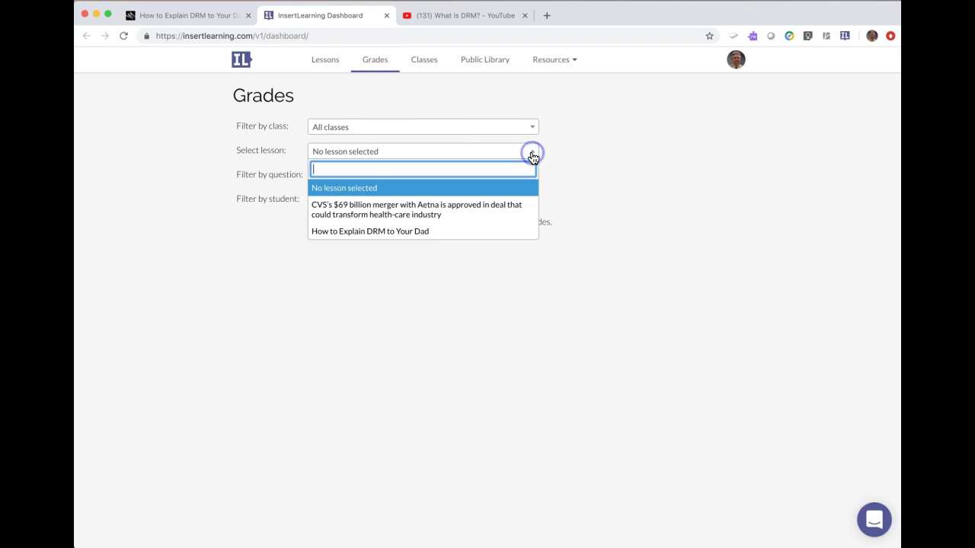
left_click(407, 236)
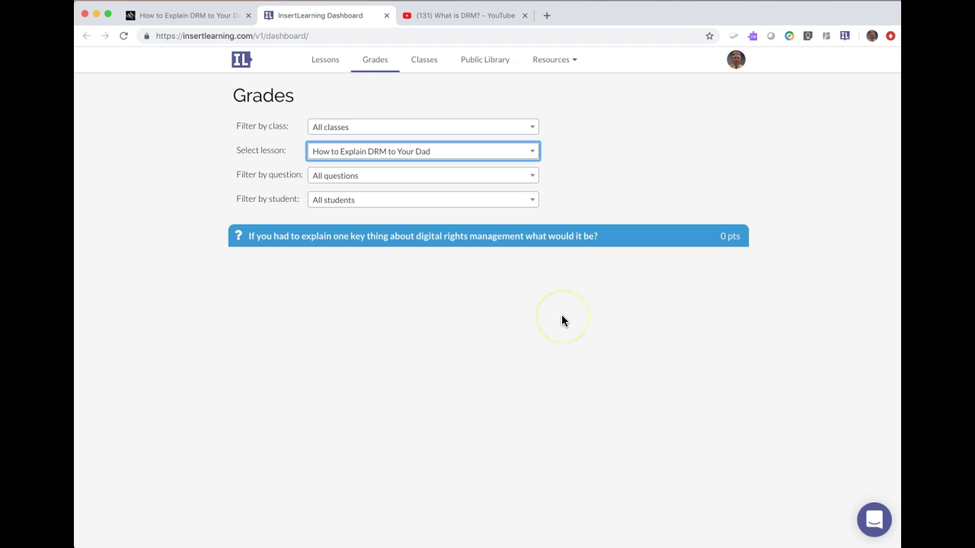
left_click(533, 177)
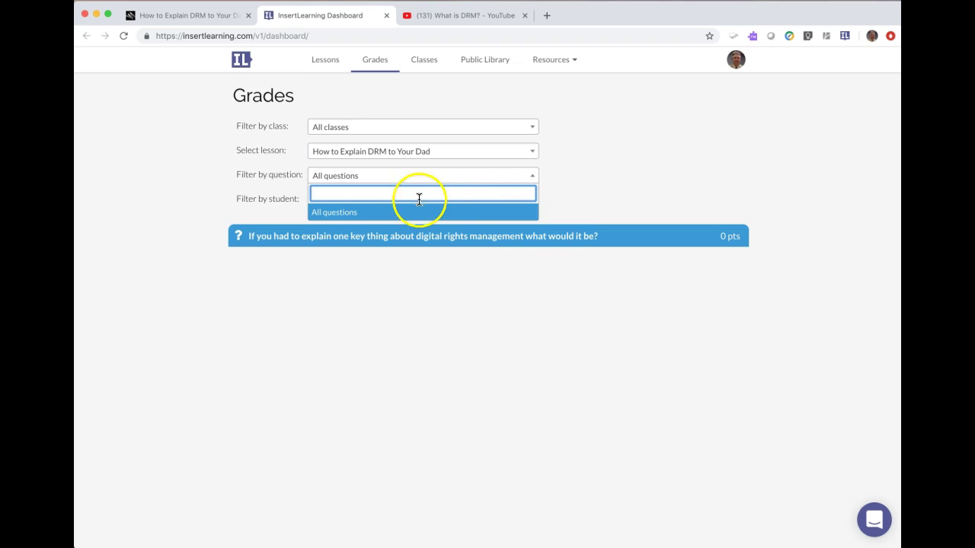
left_click(337, 212)
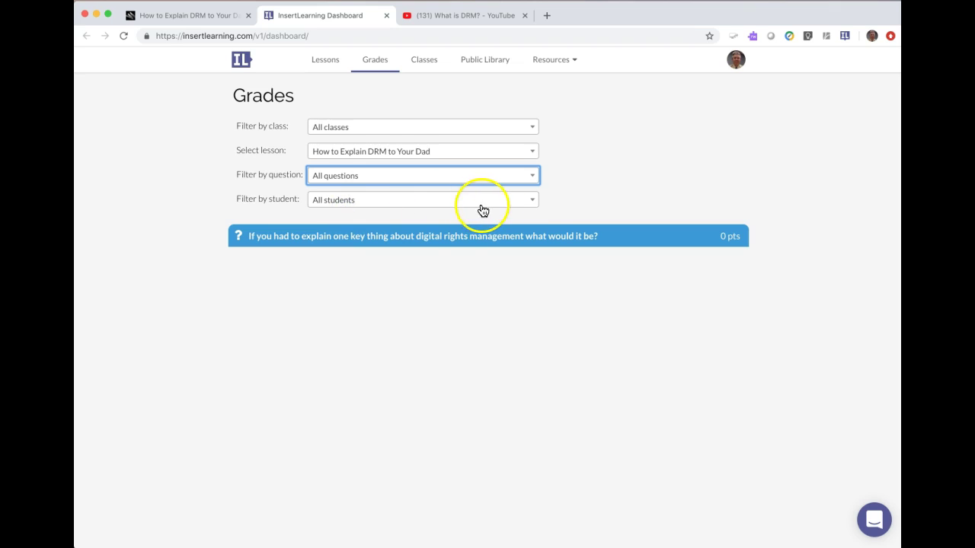
left_click(530, 202)
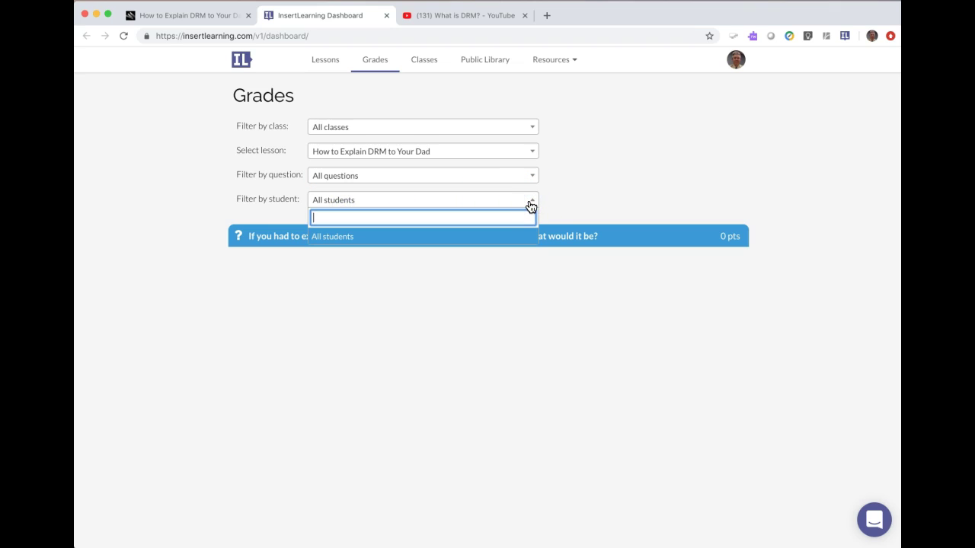